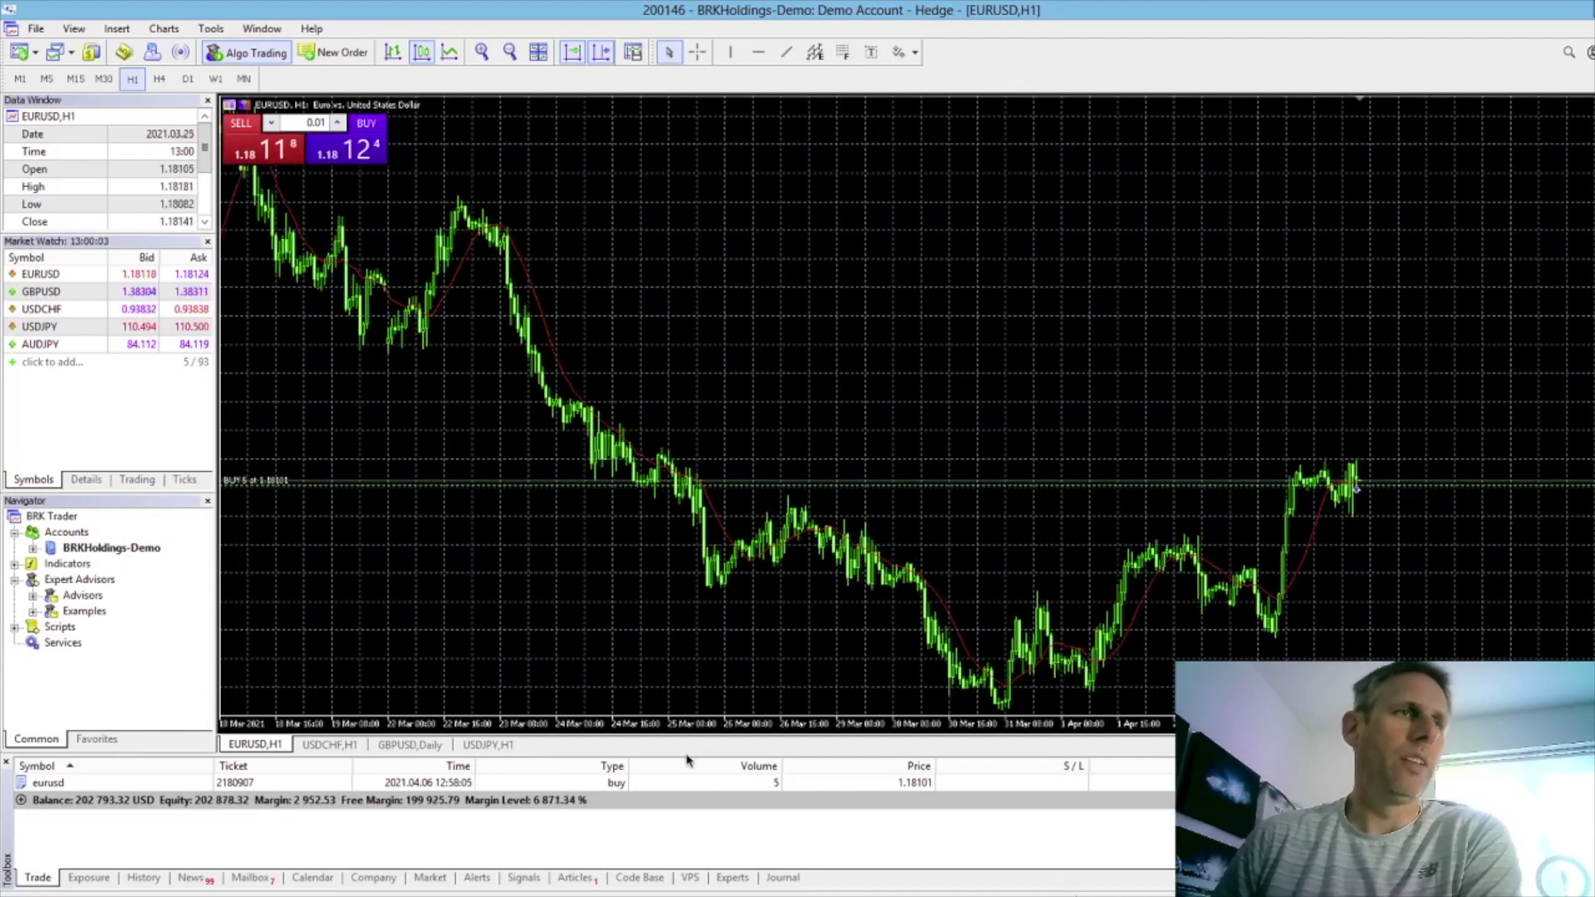
Bring the browser with the signed-in Myfxbook dashboard to the front
key(alt+Tab)
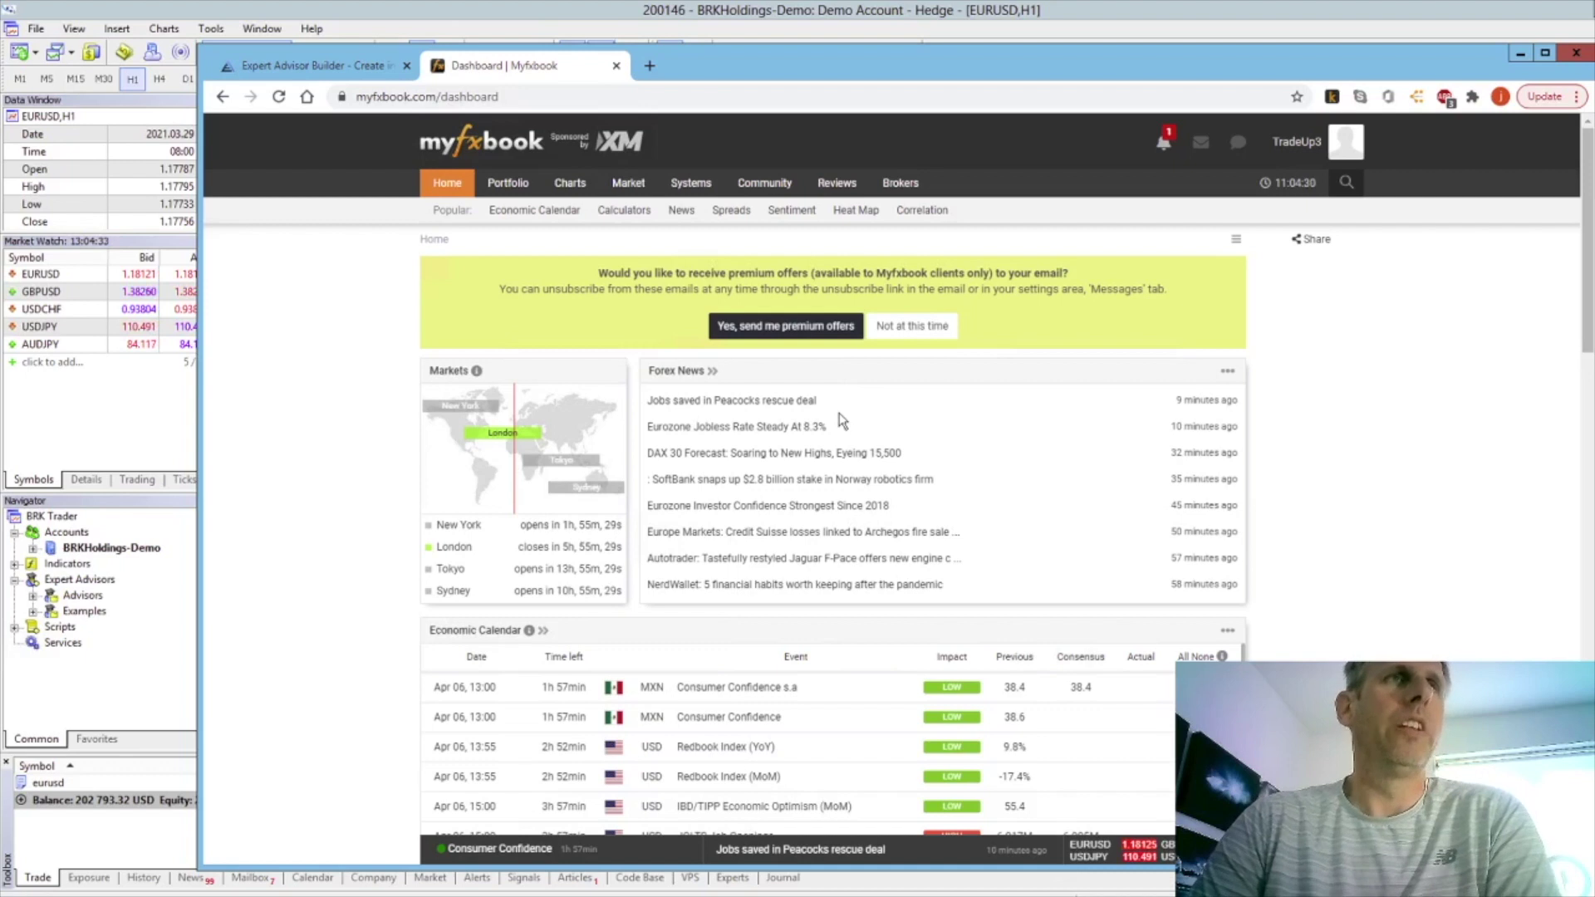
Start adding a new account under Myfxbook Portfolio and choose MetaTrader 5 (EA) as the platform
click(522, 190)
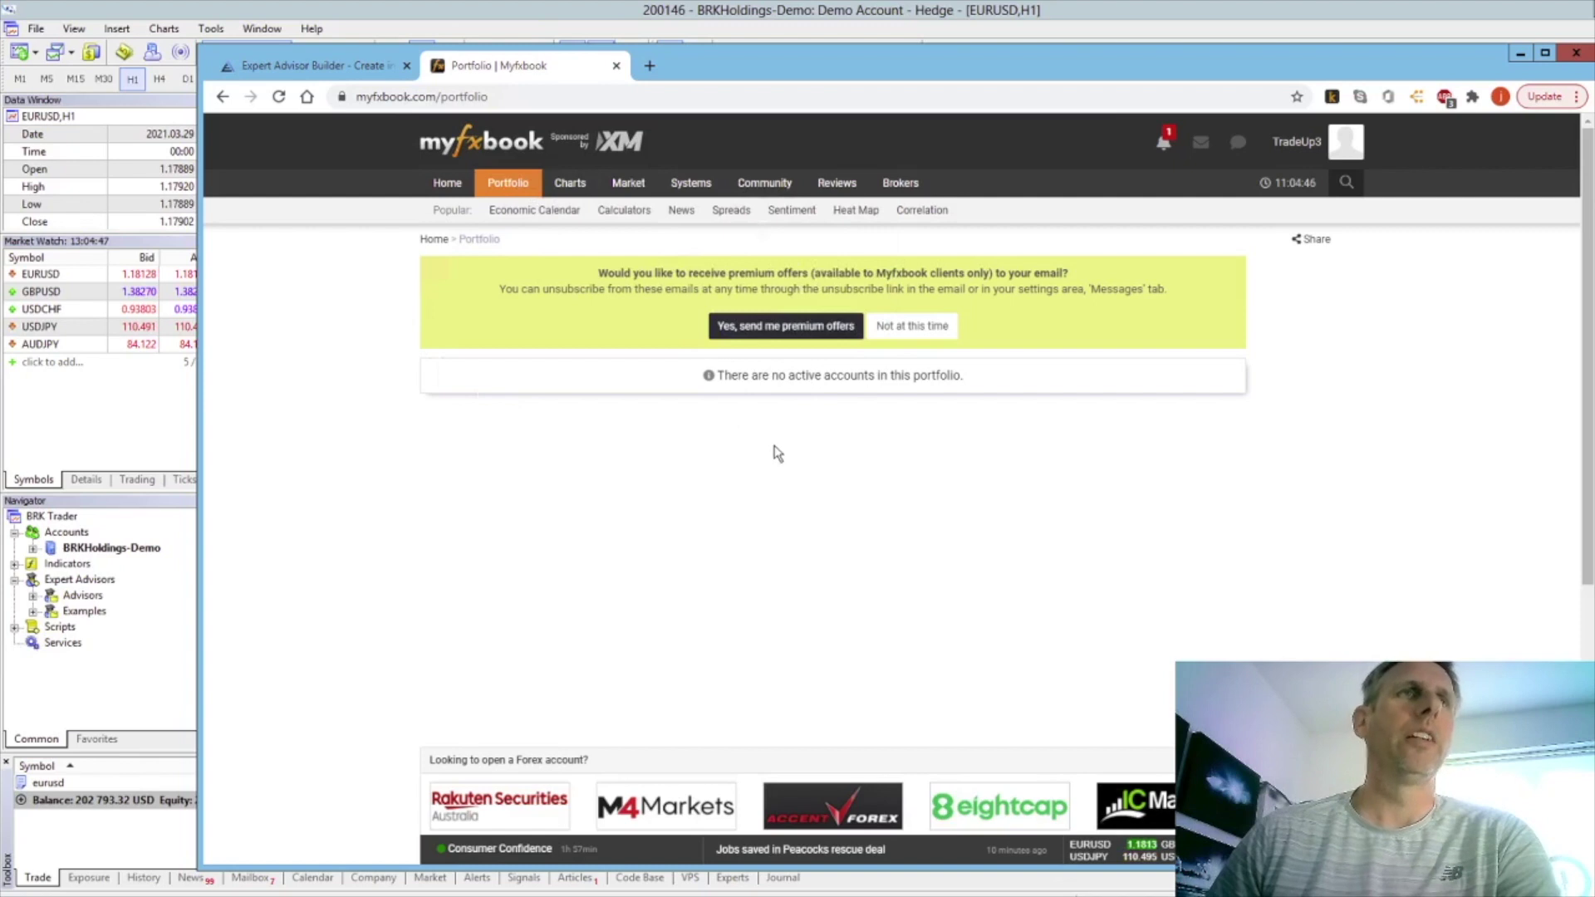
click(901, 328)
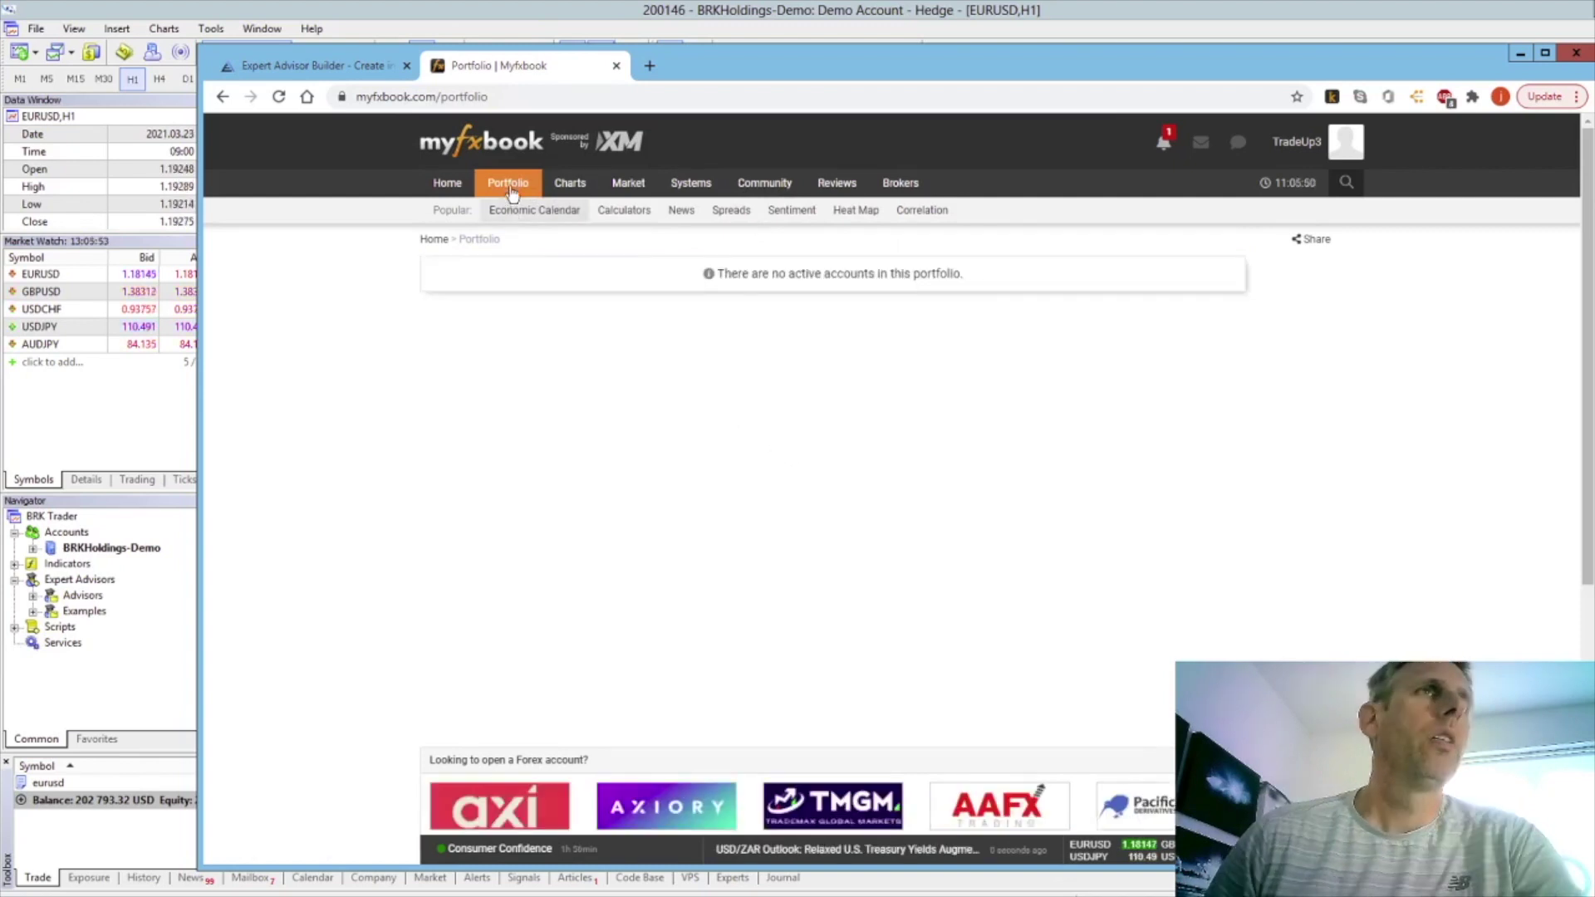
mouse_move(508, 183)
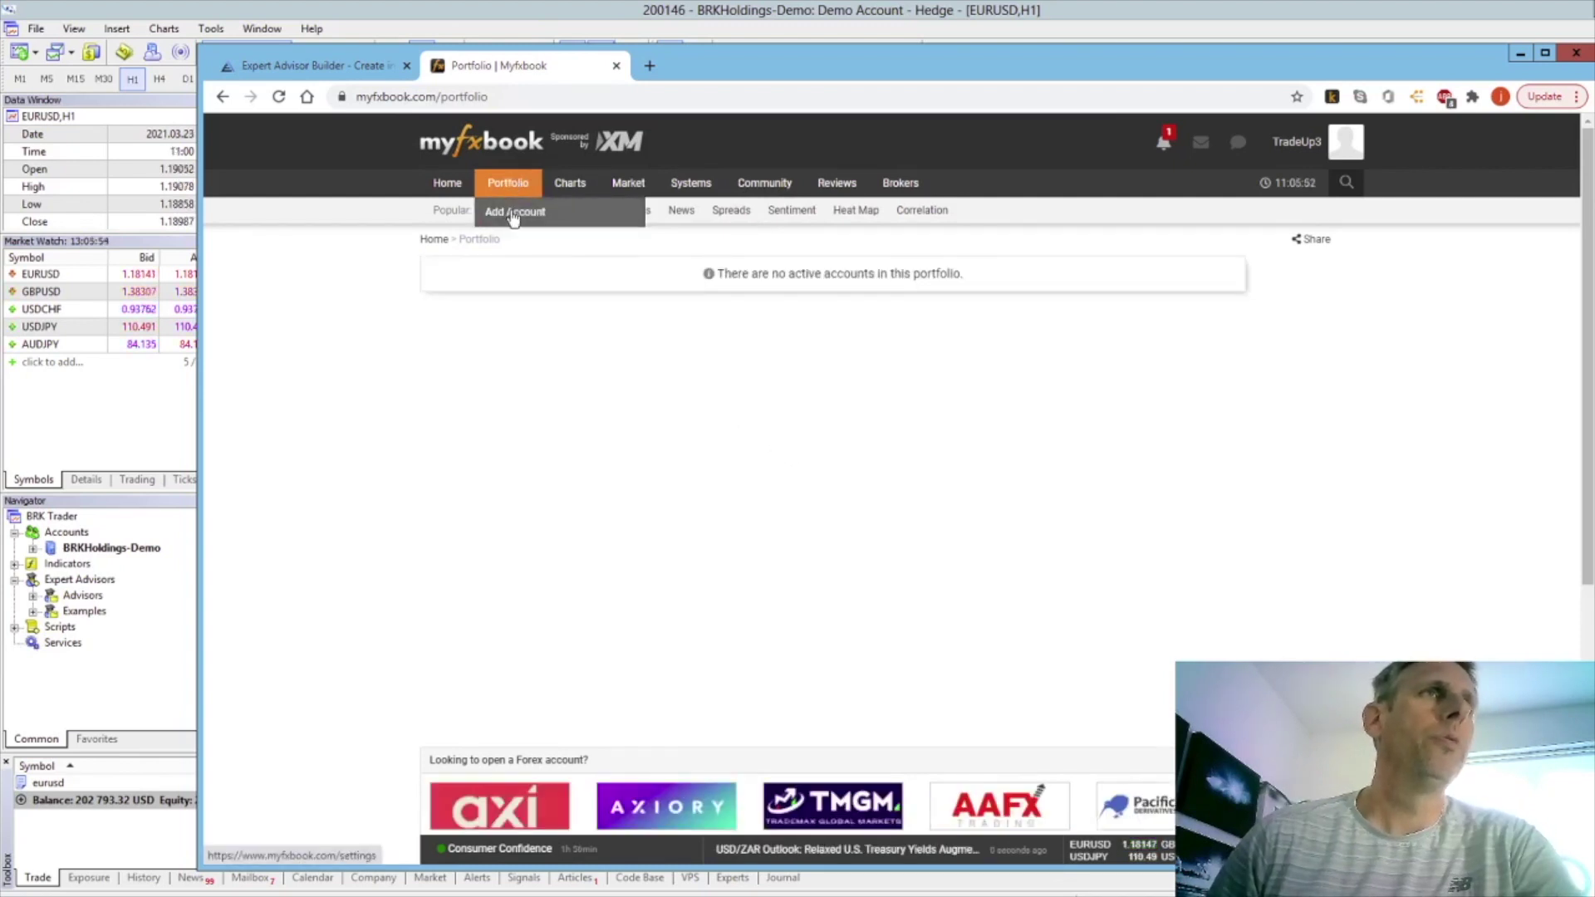
click(514, 214)
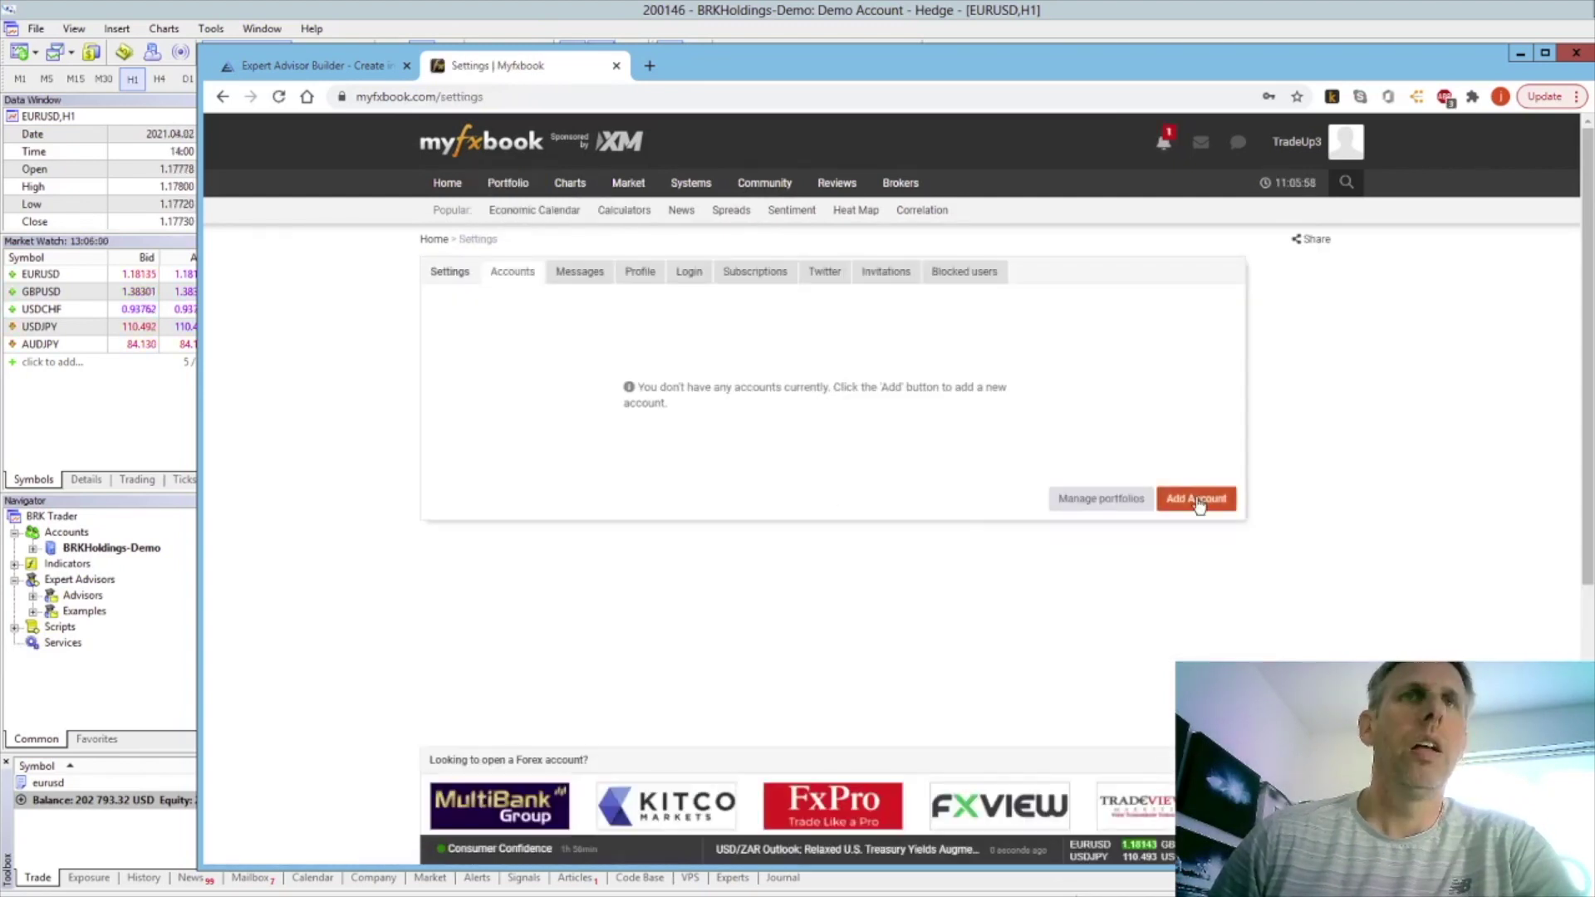
click(1199, 502)
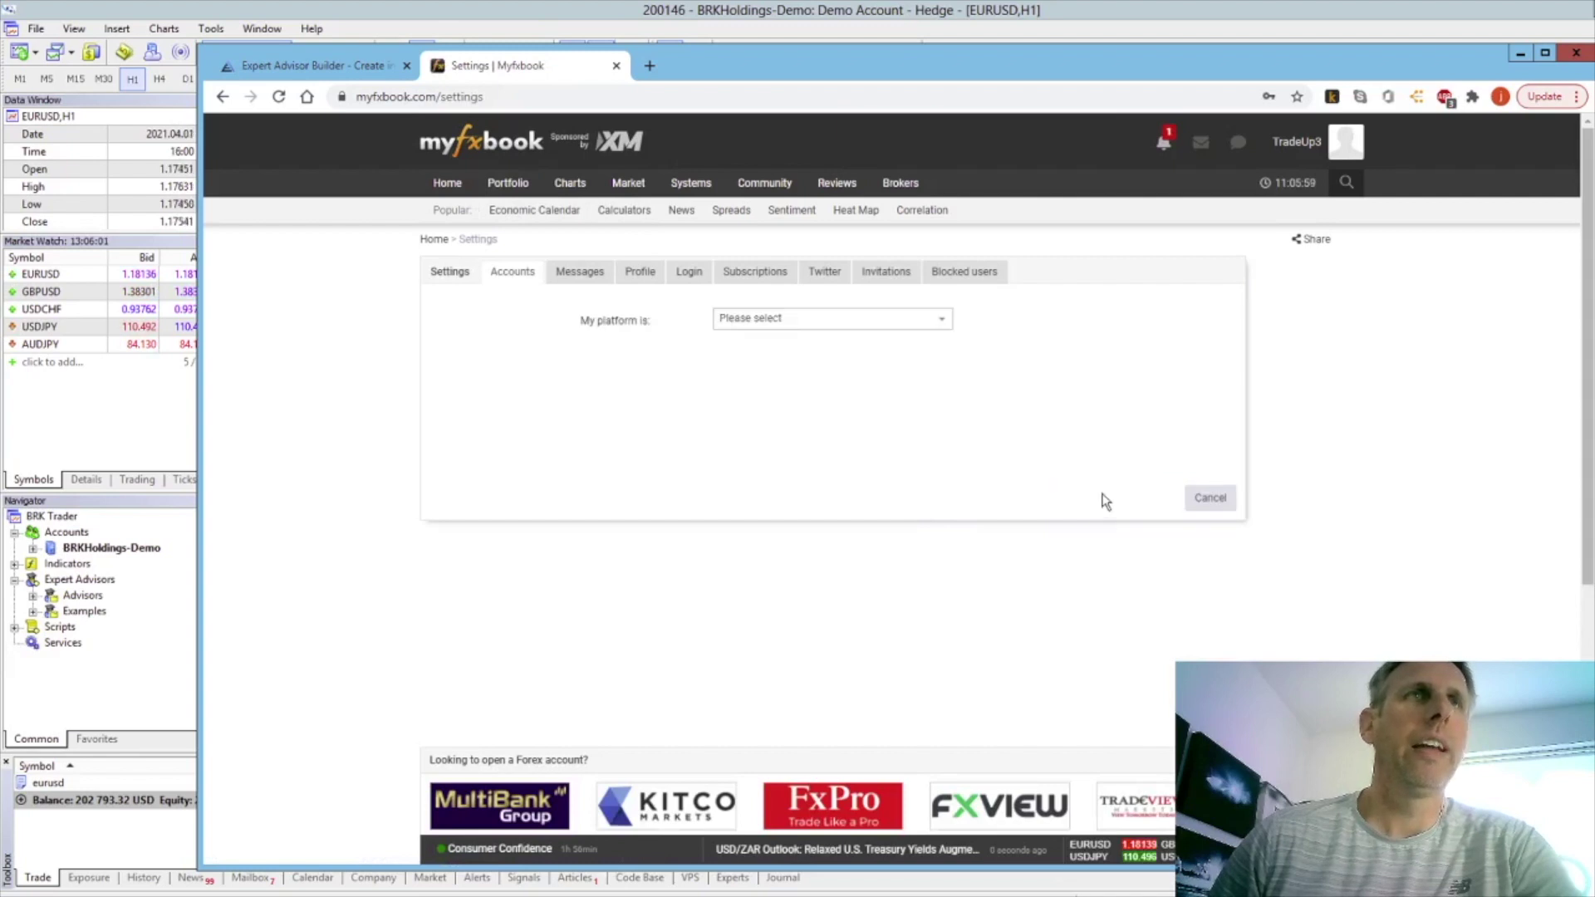
click(904, 324)
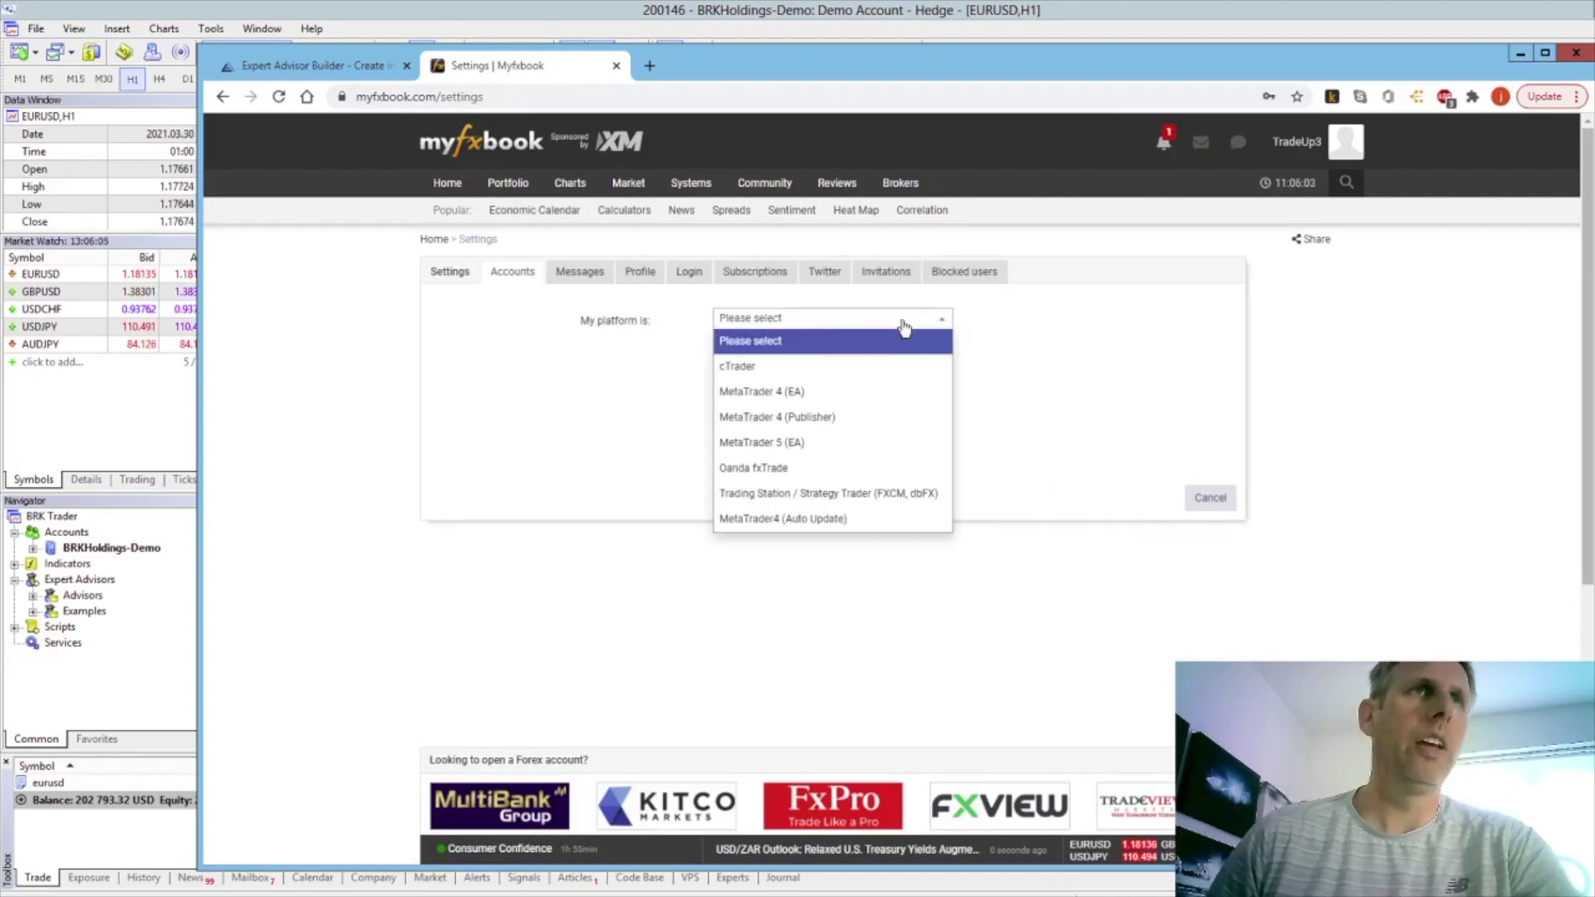
click(819, 445)
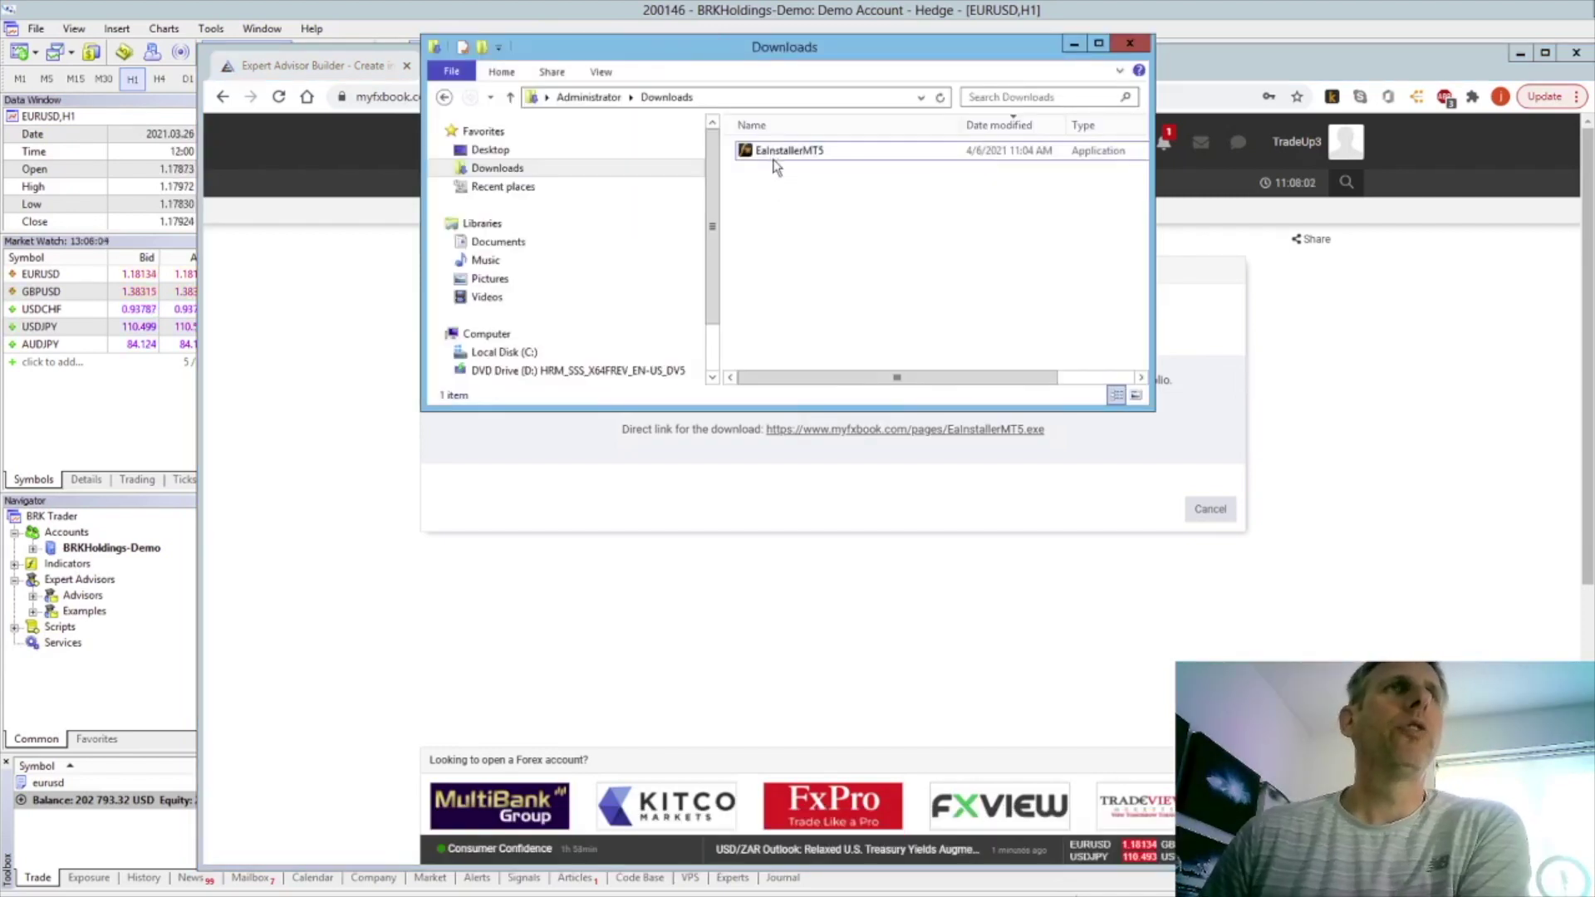
Run EaInstallerMT5 from Downloads as administrator
right_click(774, 155)
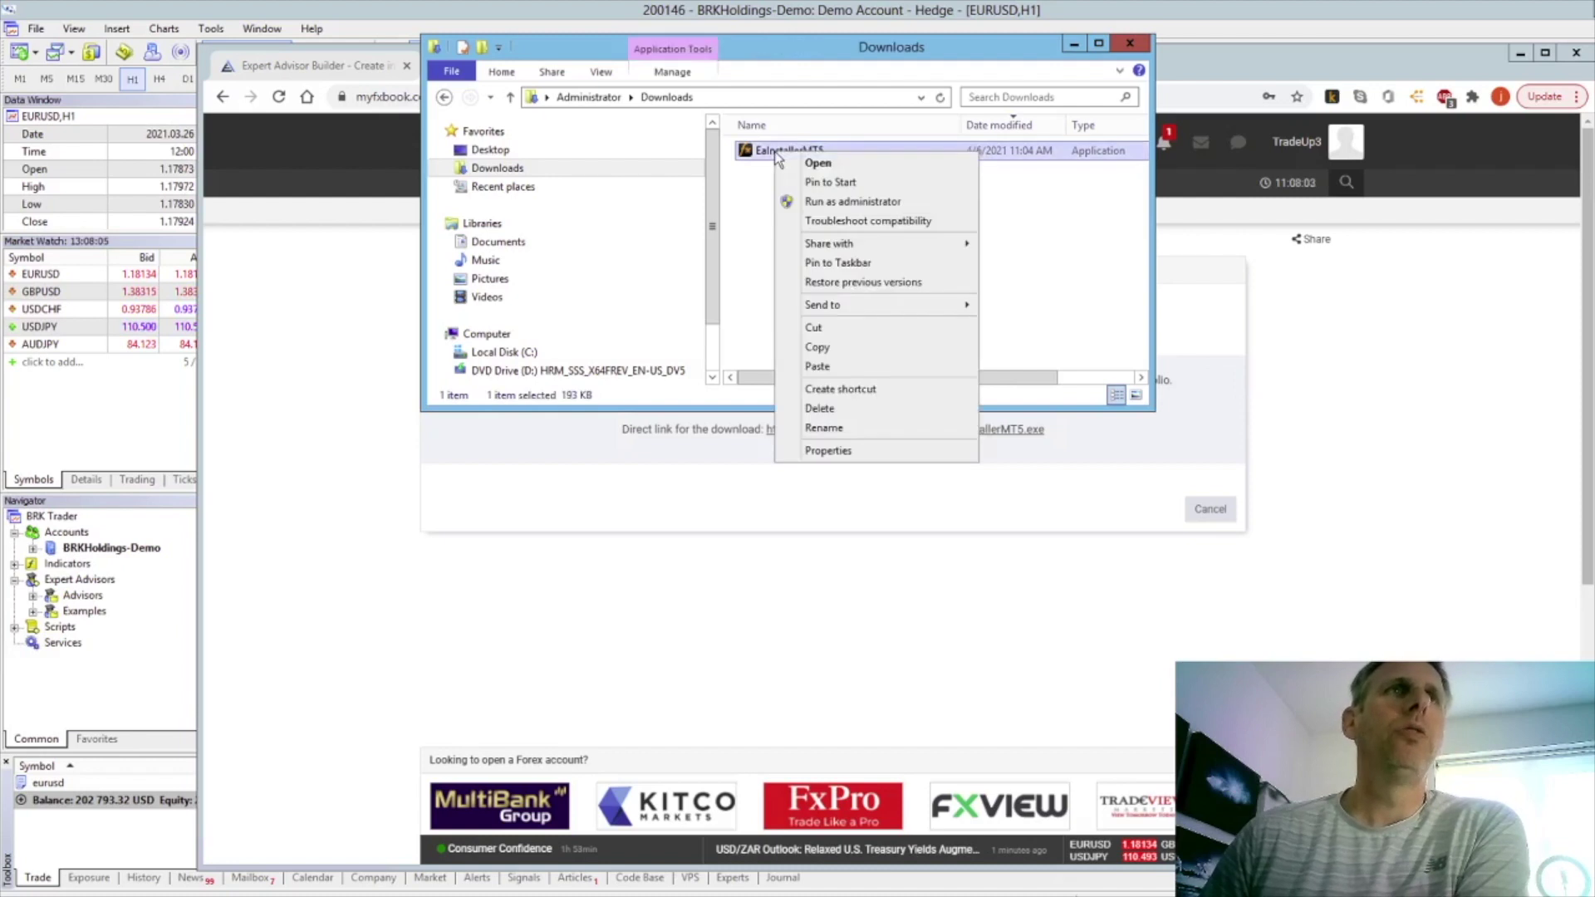
click(831, 204)
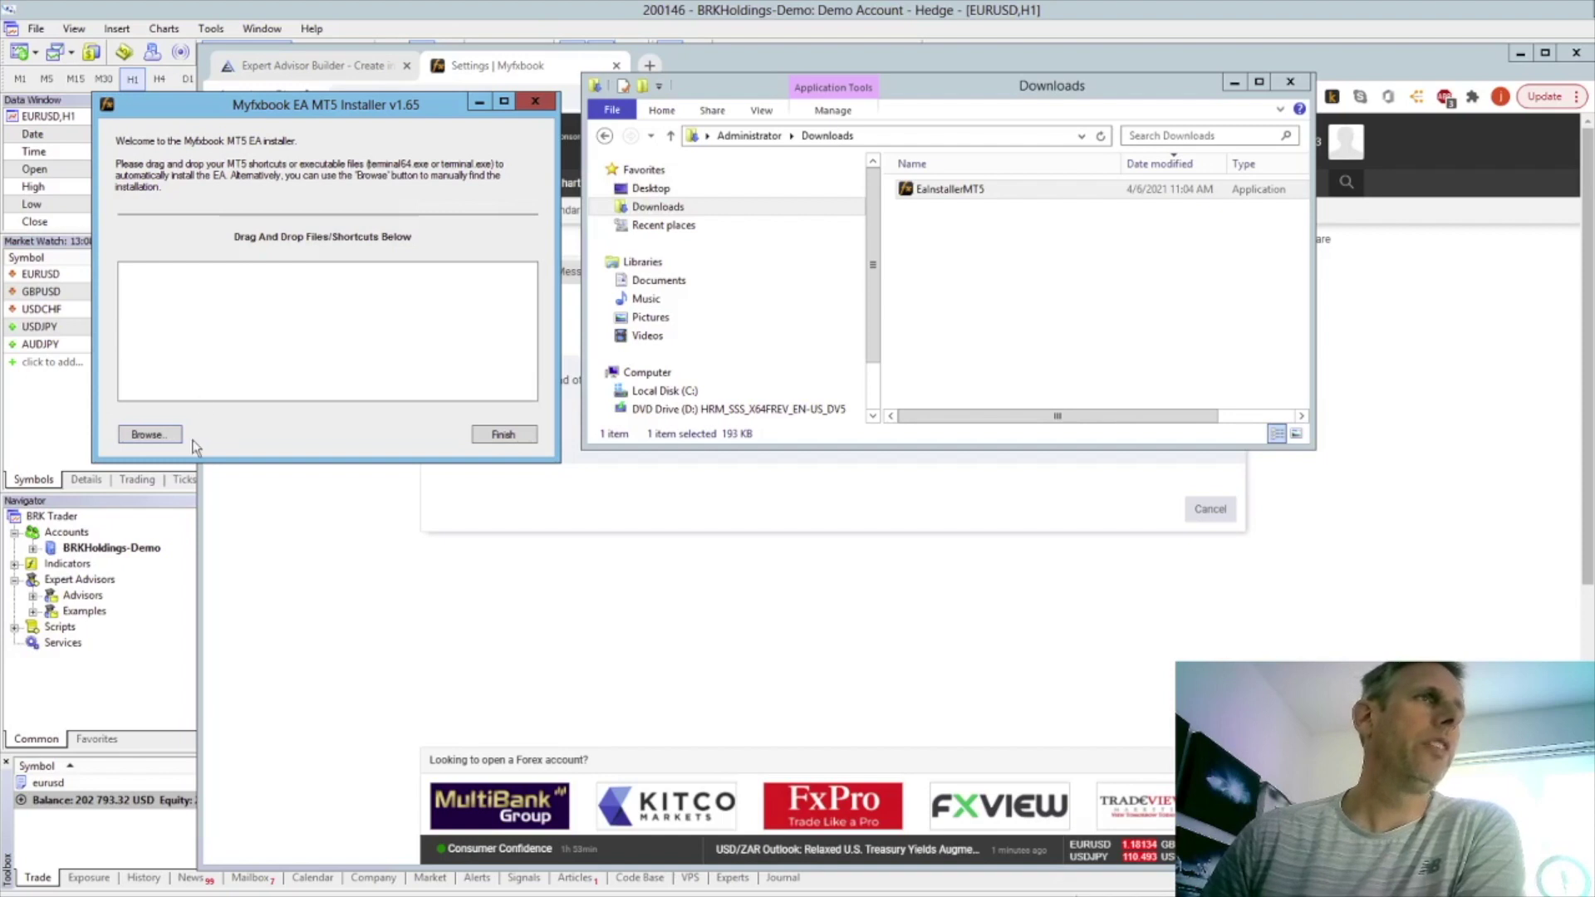
Install the EA into C:\Program Files\BRK Trader MT5 Terminal using terminal64 and acknowledge the success message
click(166, 437)
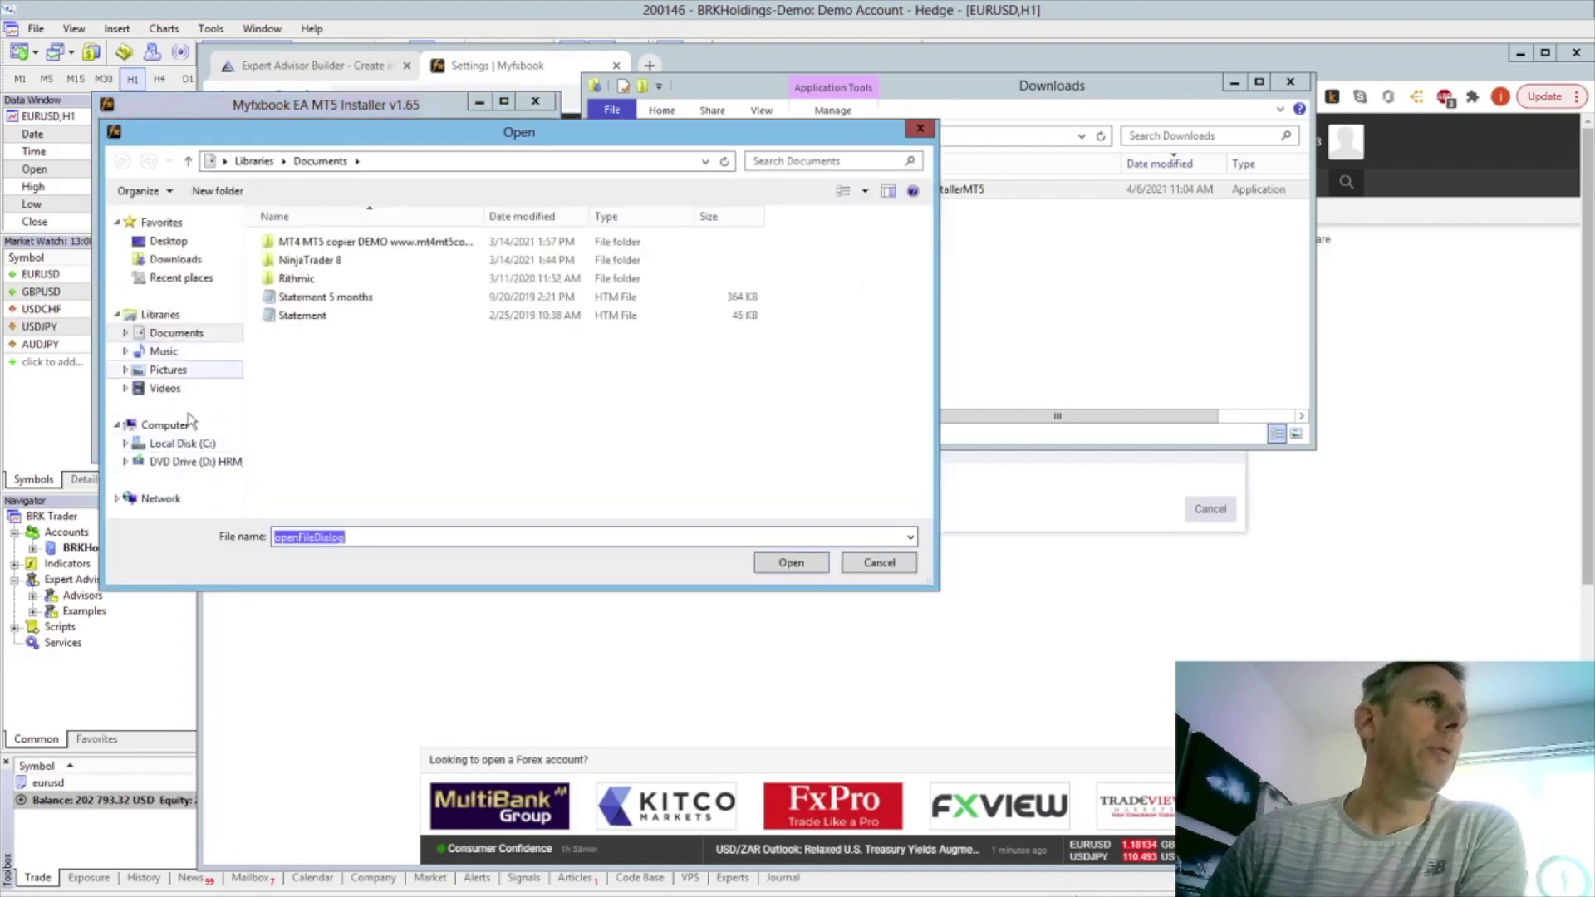
click(178, 442)
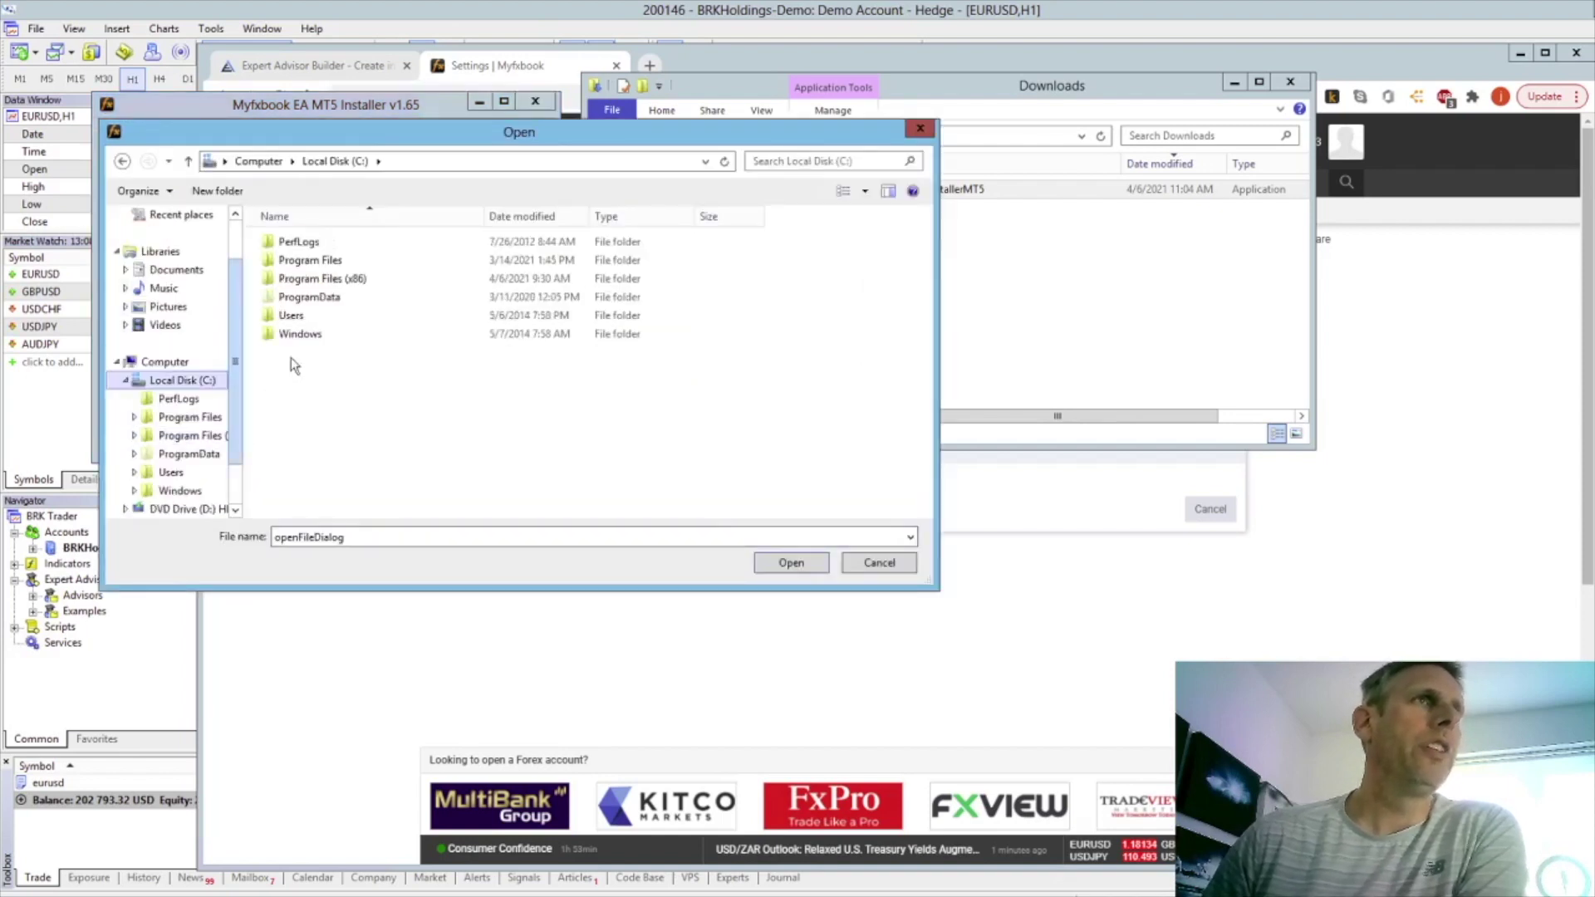
double_click(335, 260)
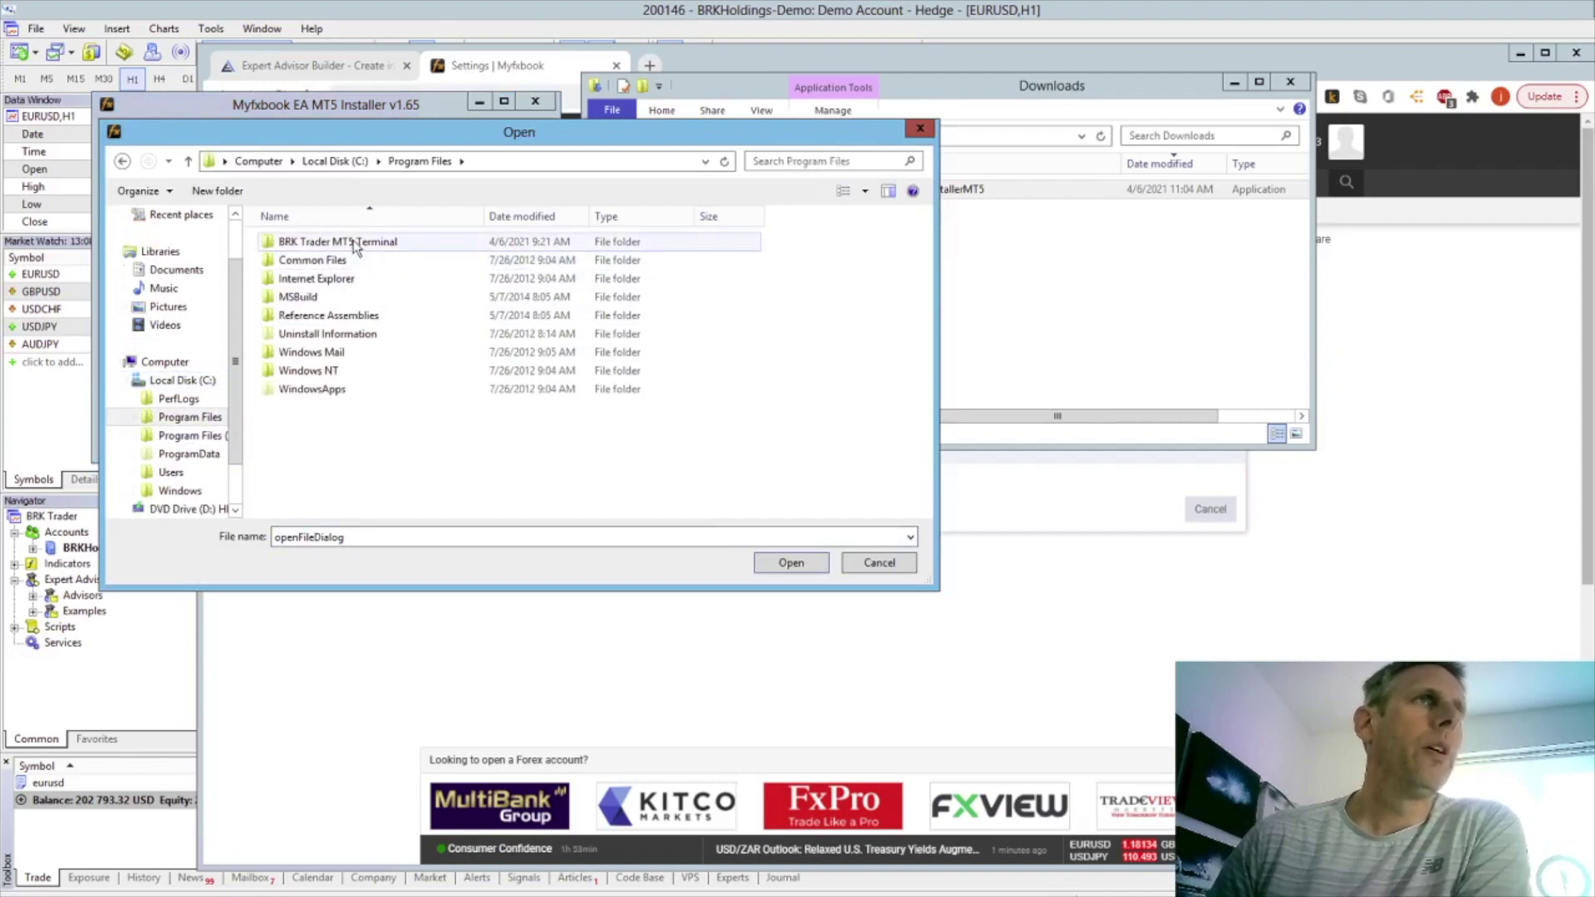
double_click(356, 243)
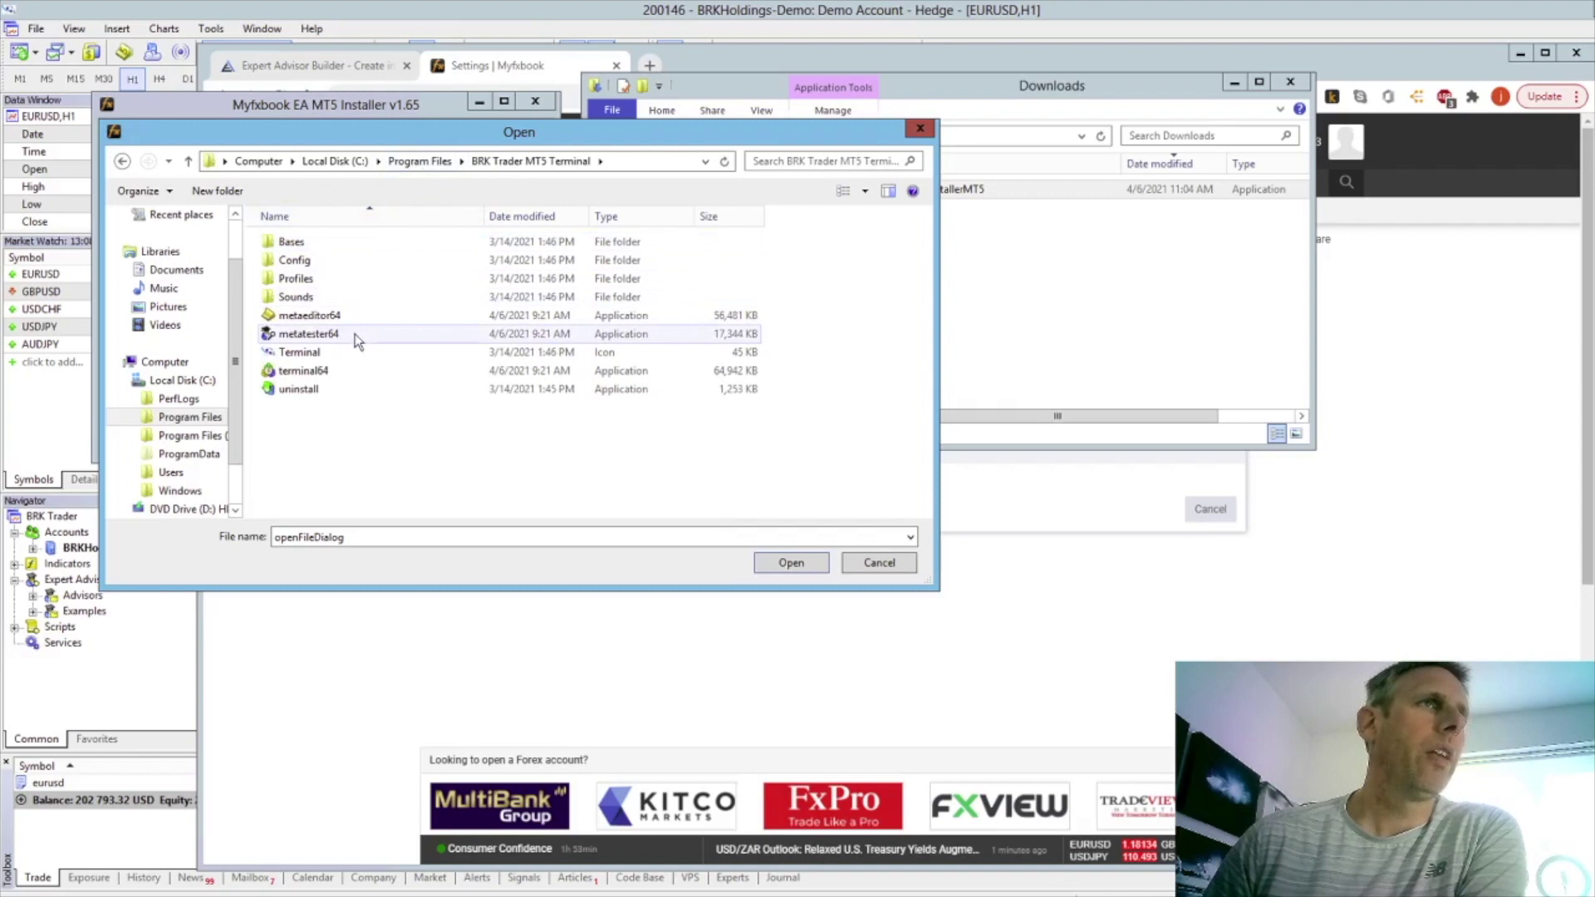
click(339, 375)
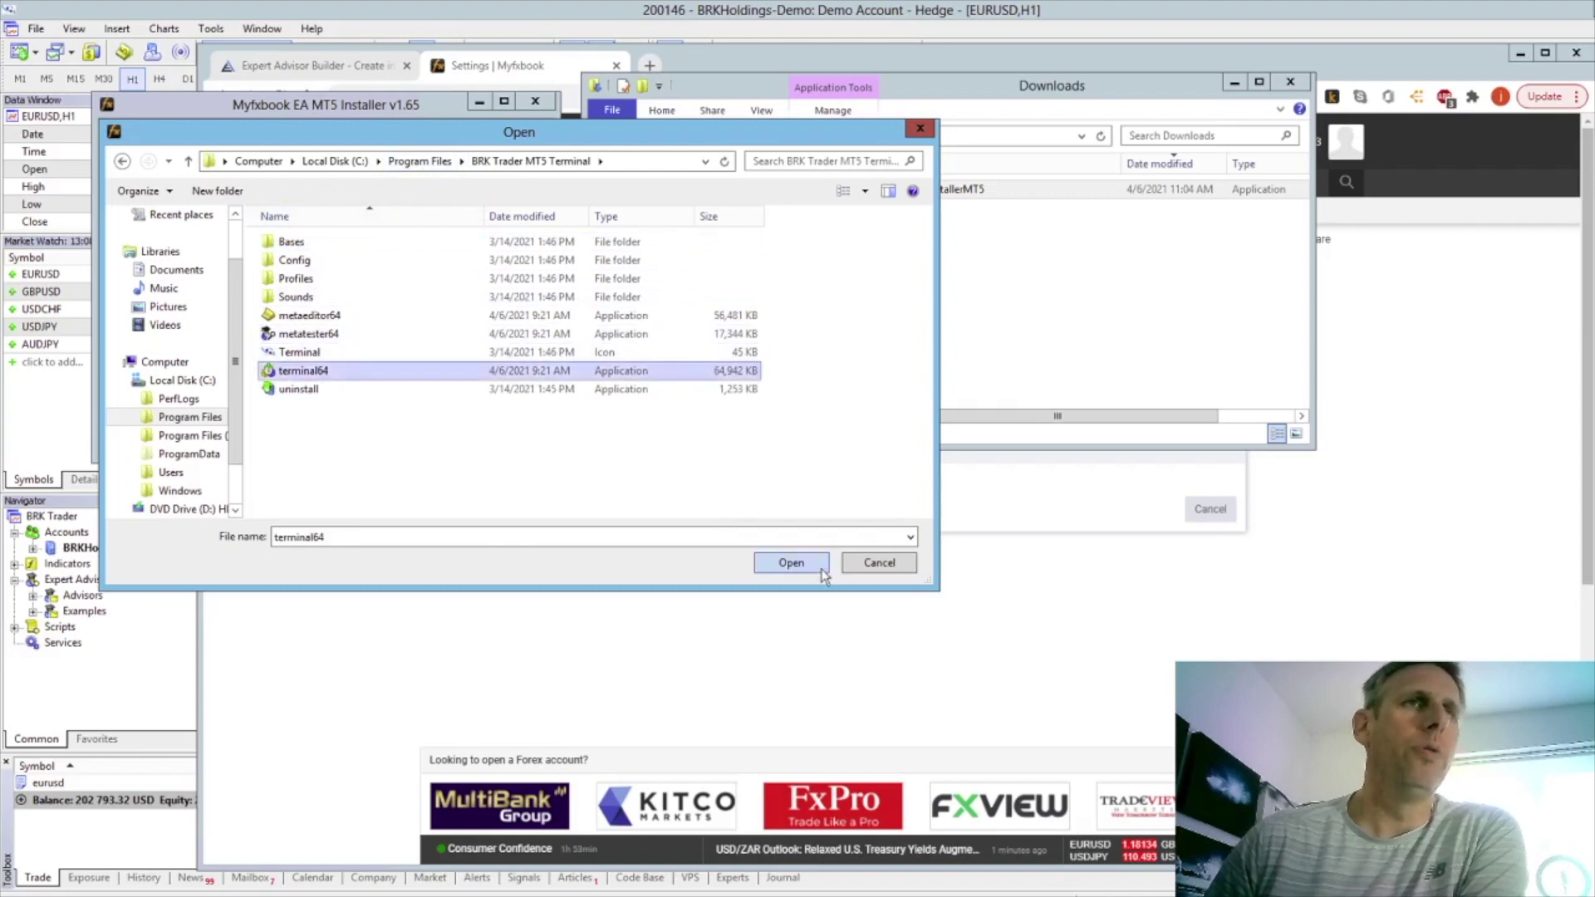
click(792, 564)
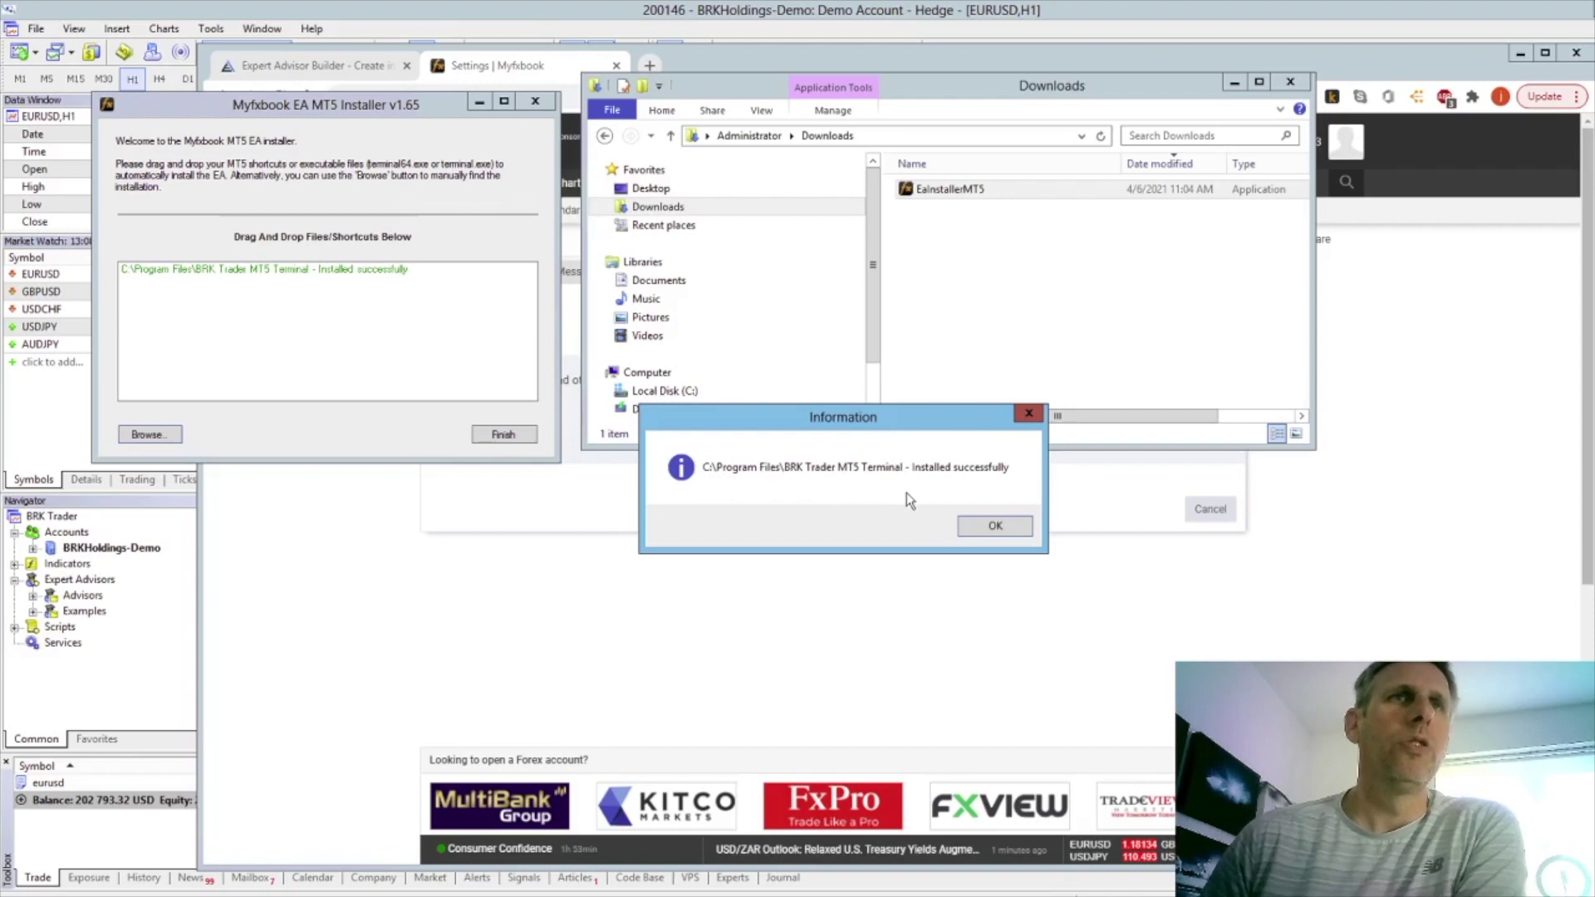
click(1000, 527)
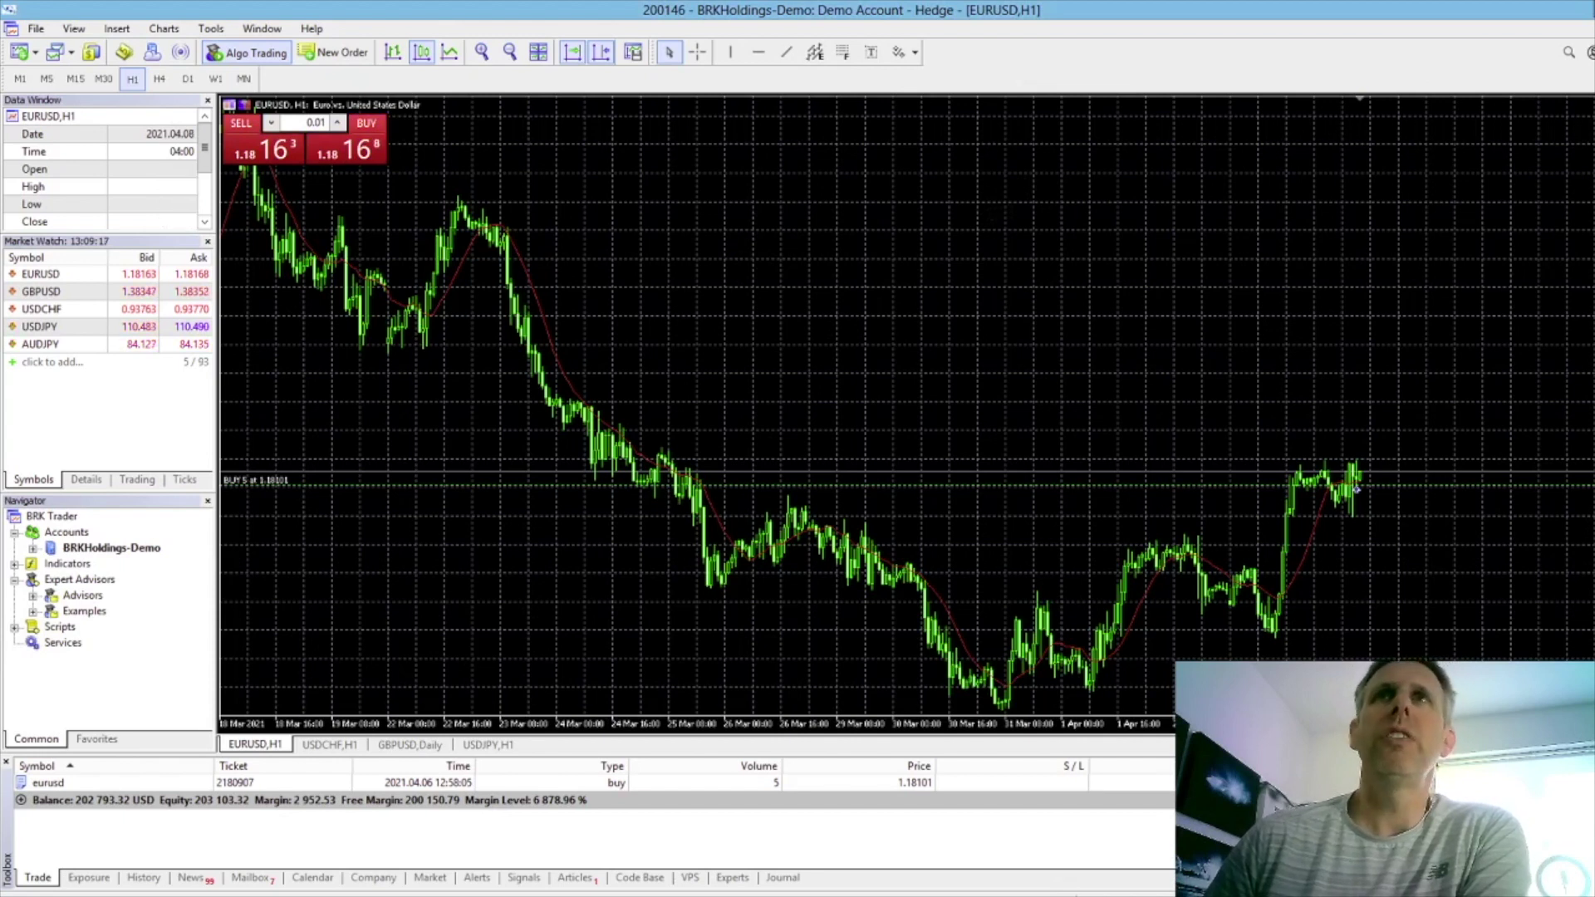
Relaunch the BRK Trader MT5 terminal and drag the Myfxbook EA onto the GBPUSD daily chart
key(super+d)
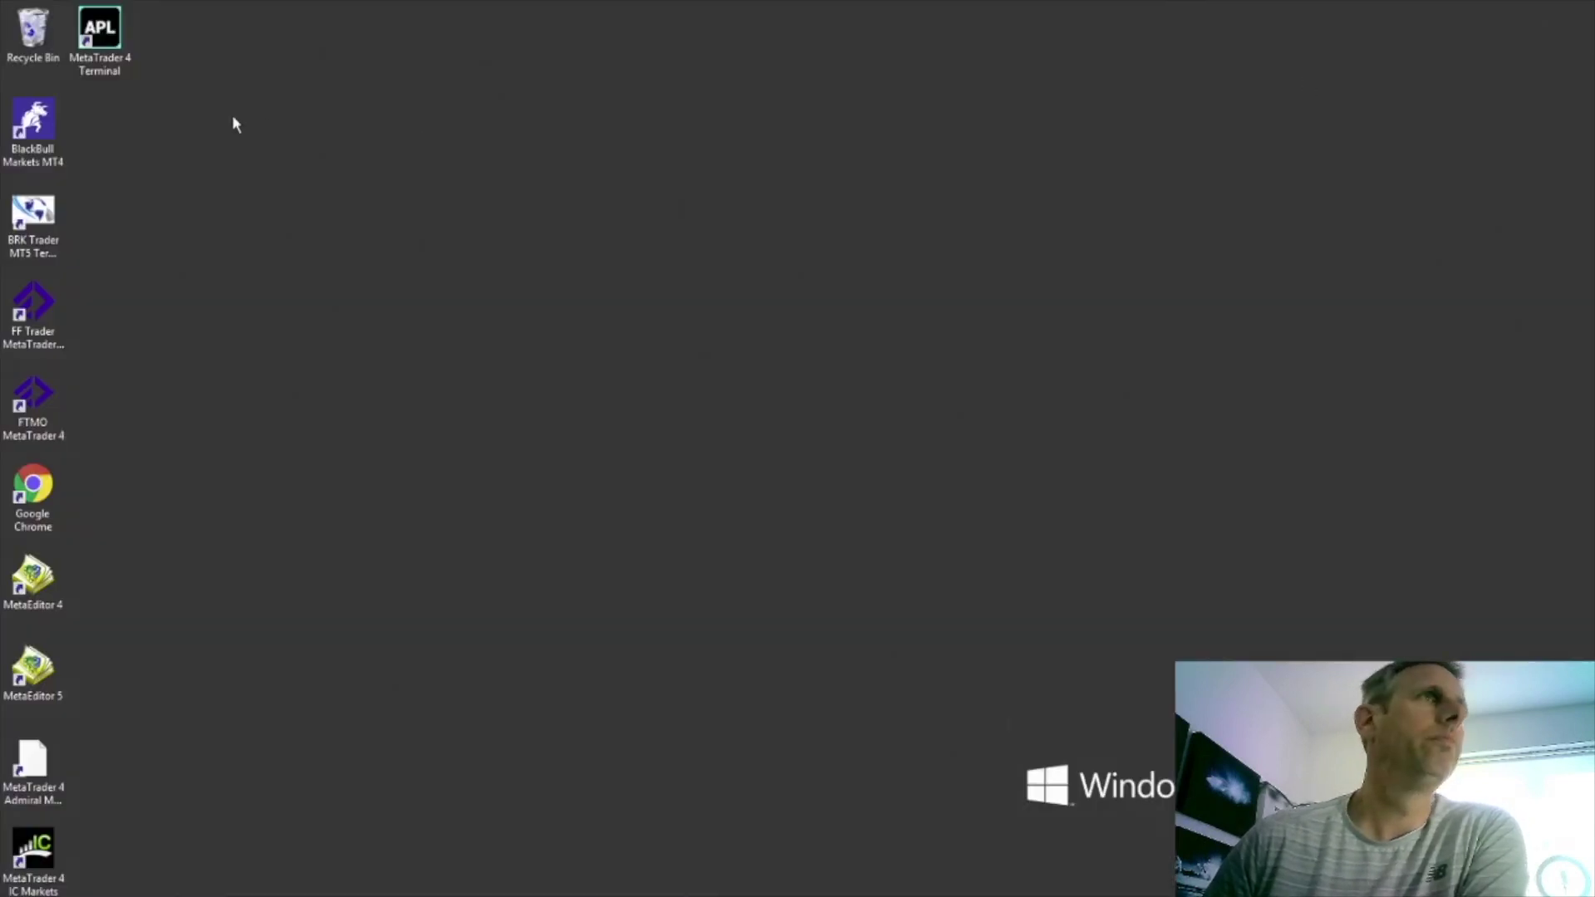
double_click(33, 214)
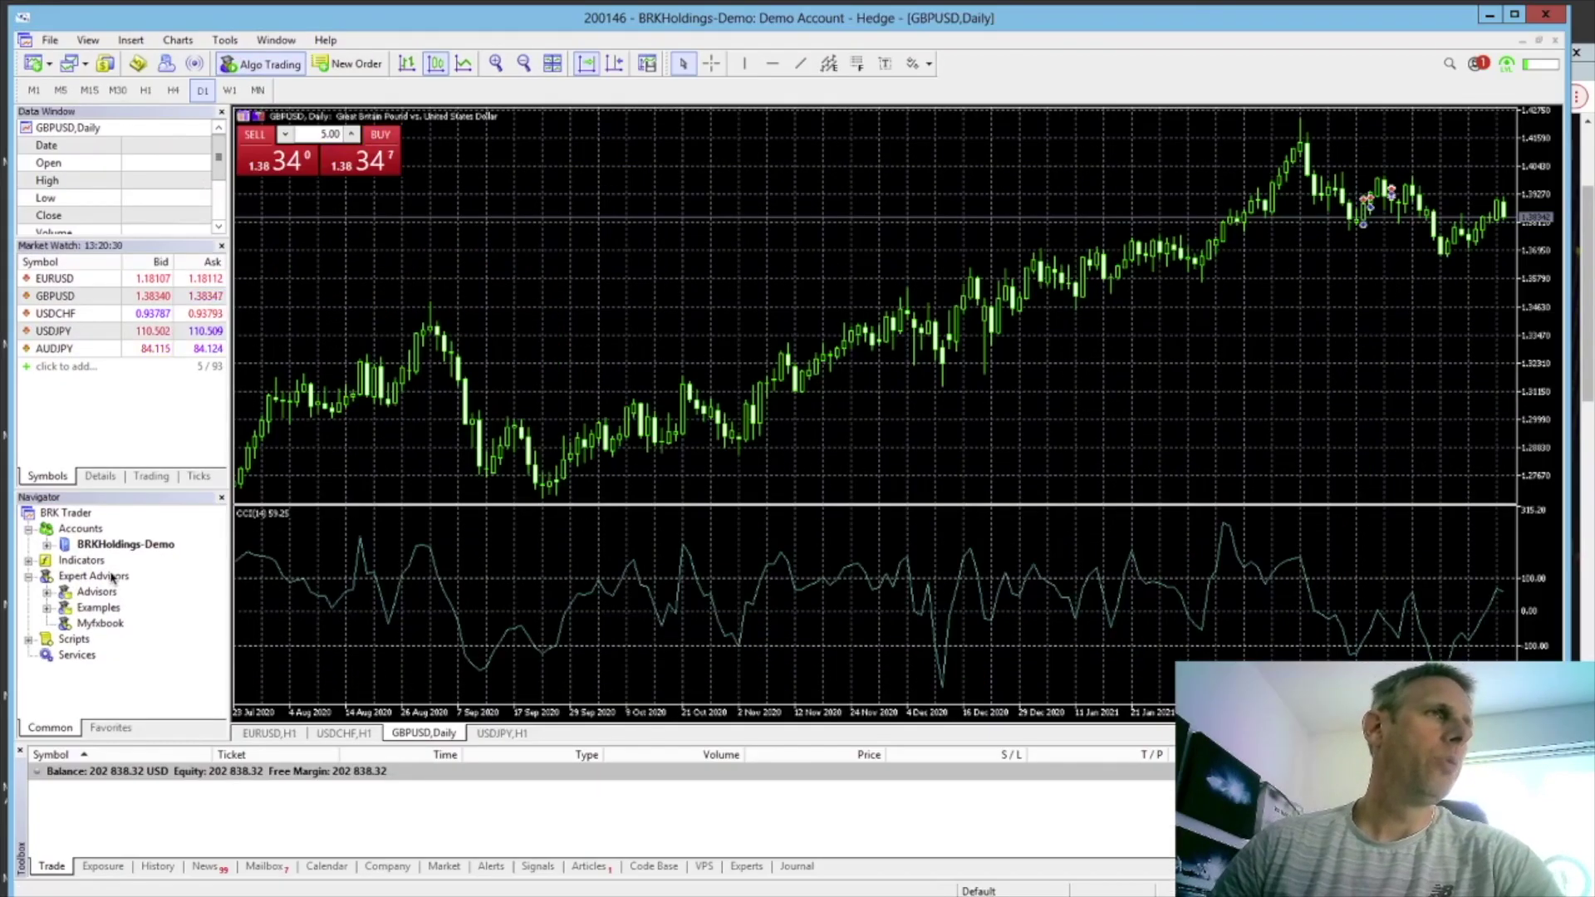
click(91, 629)
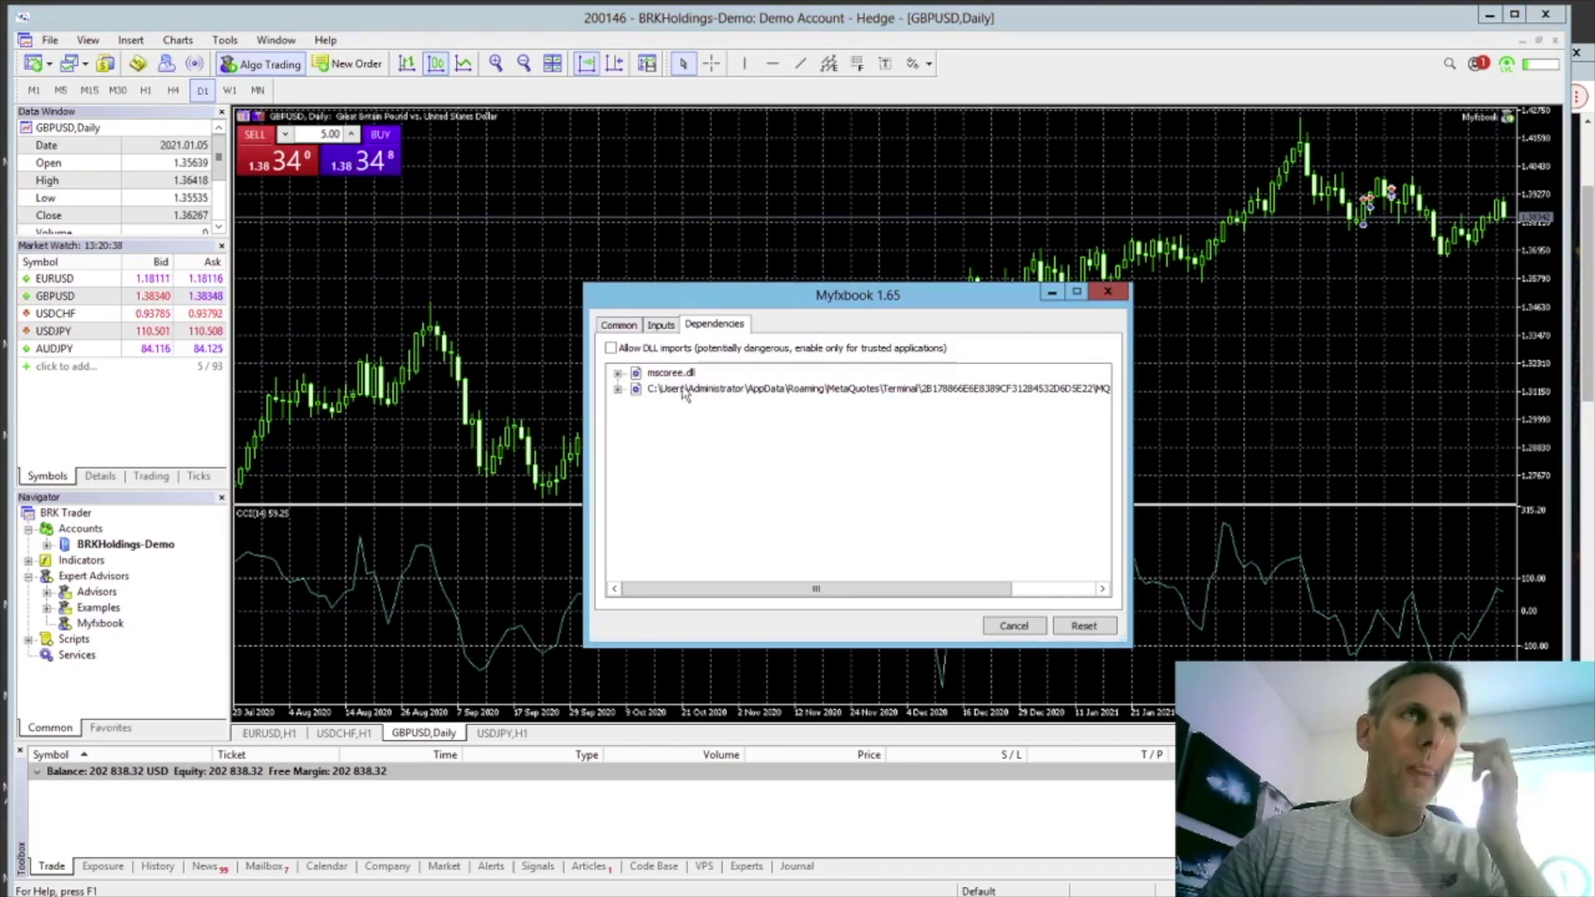
Allow DLL imports, fill in the Myfxbook e-mail and password inputs, and attach the EA
click(612, 349)
click(661, 325)
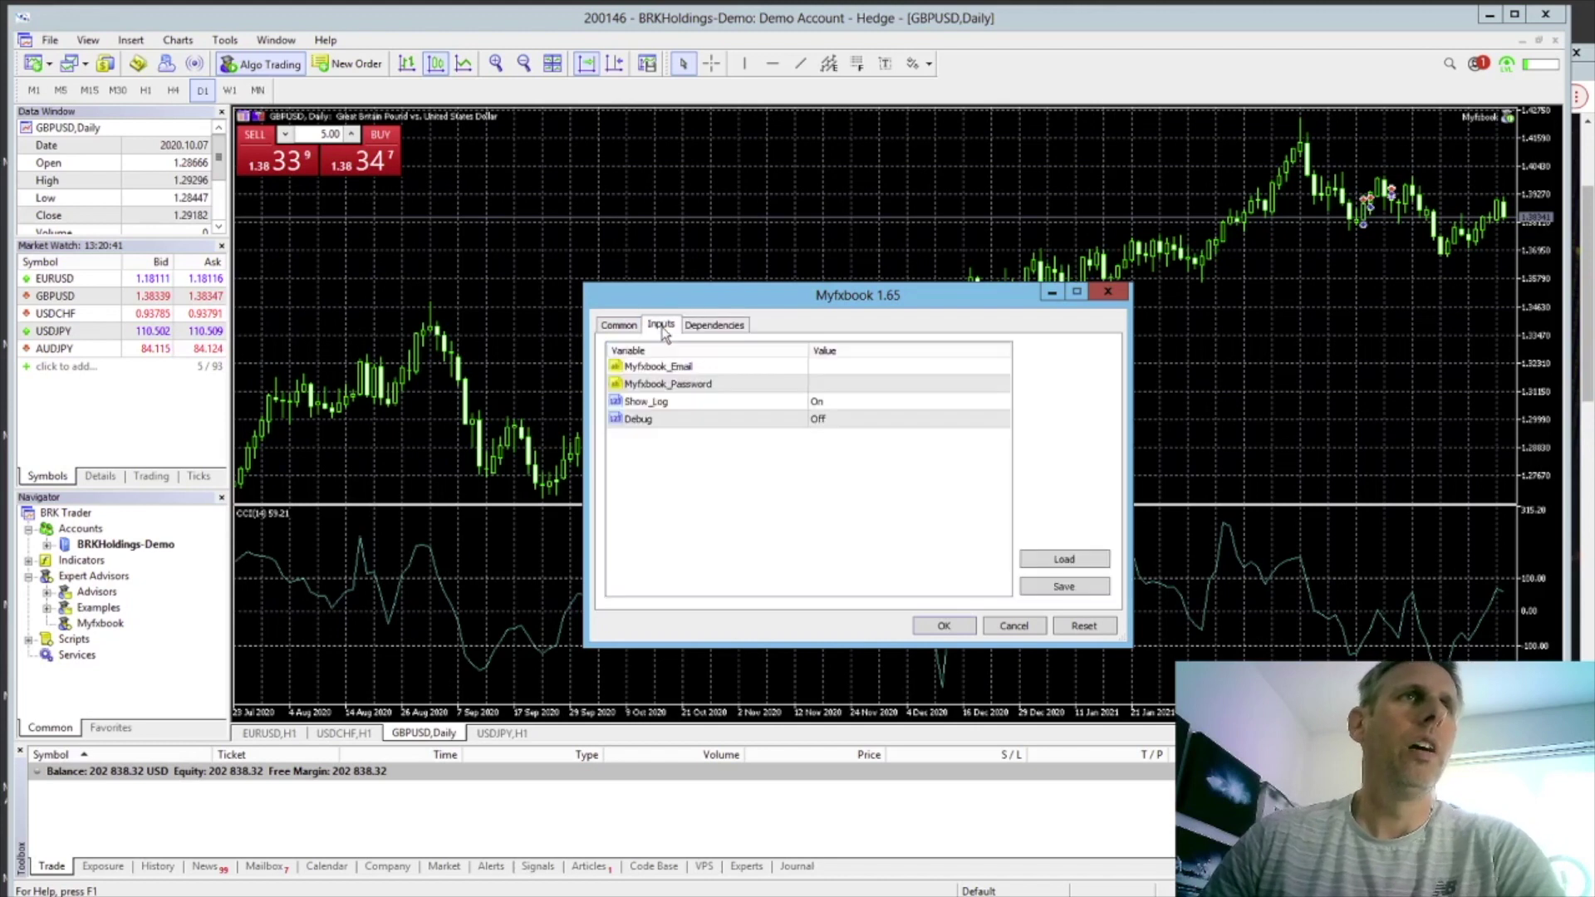
click(830, 367)
click(830, 382)
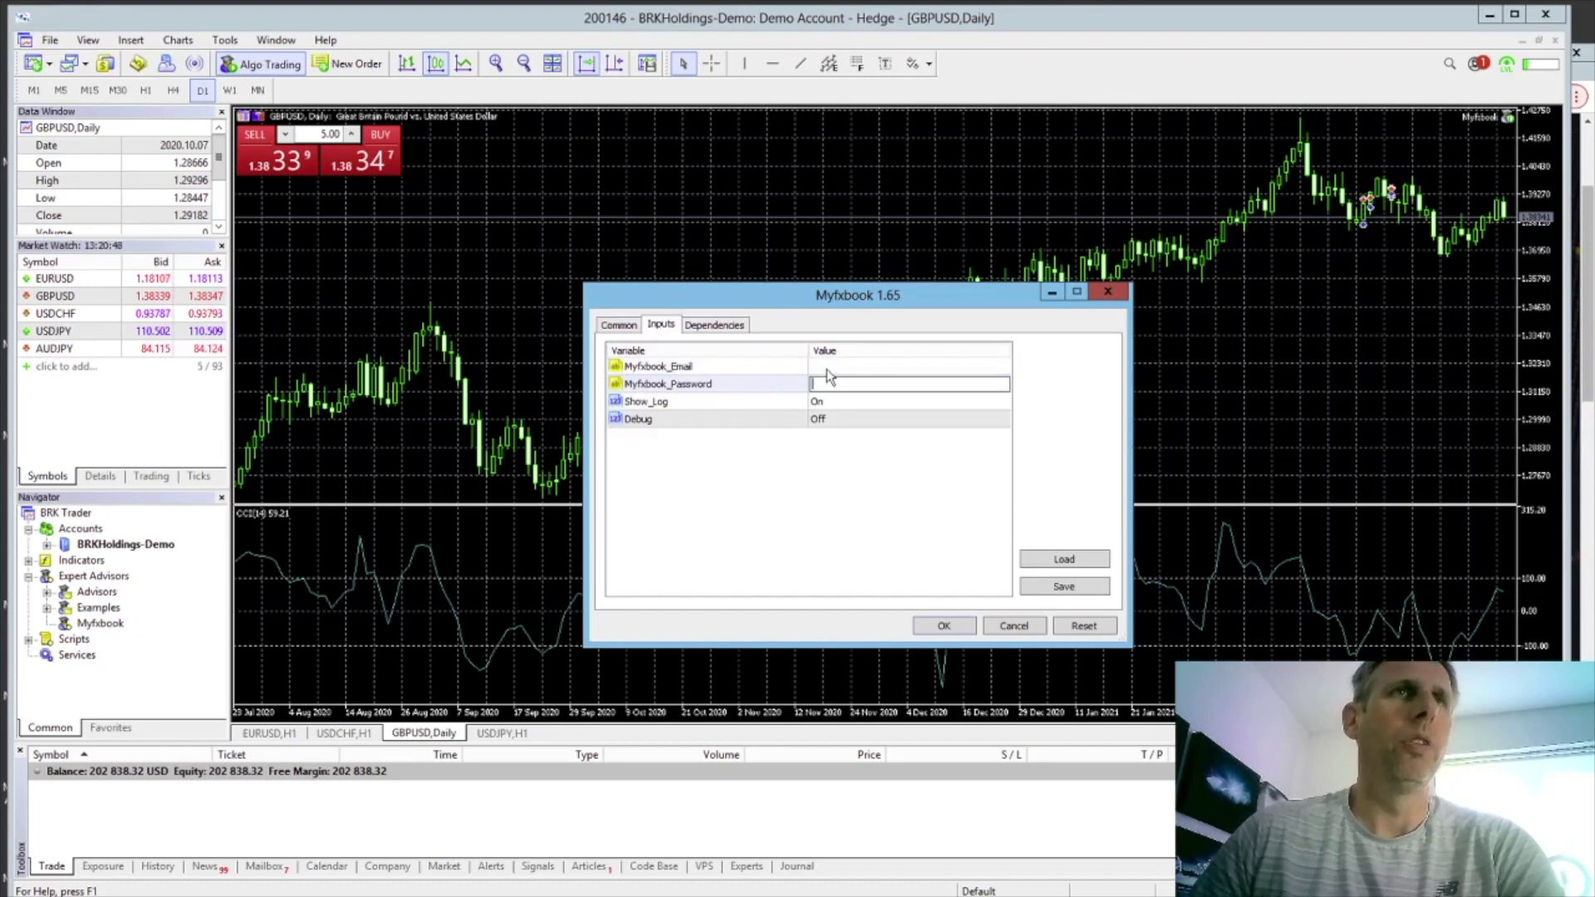
click(828, 368)
click(714, 325)
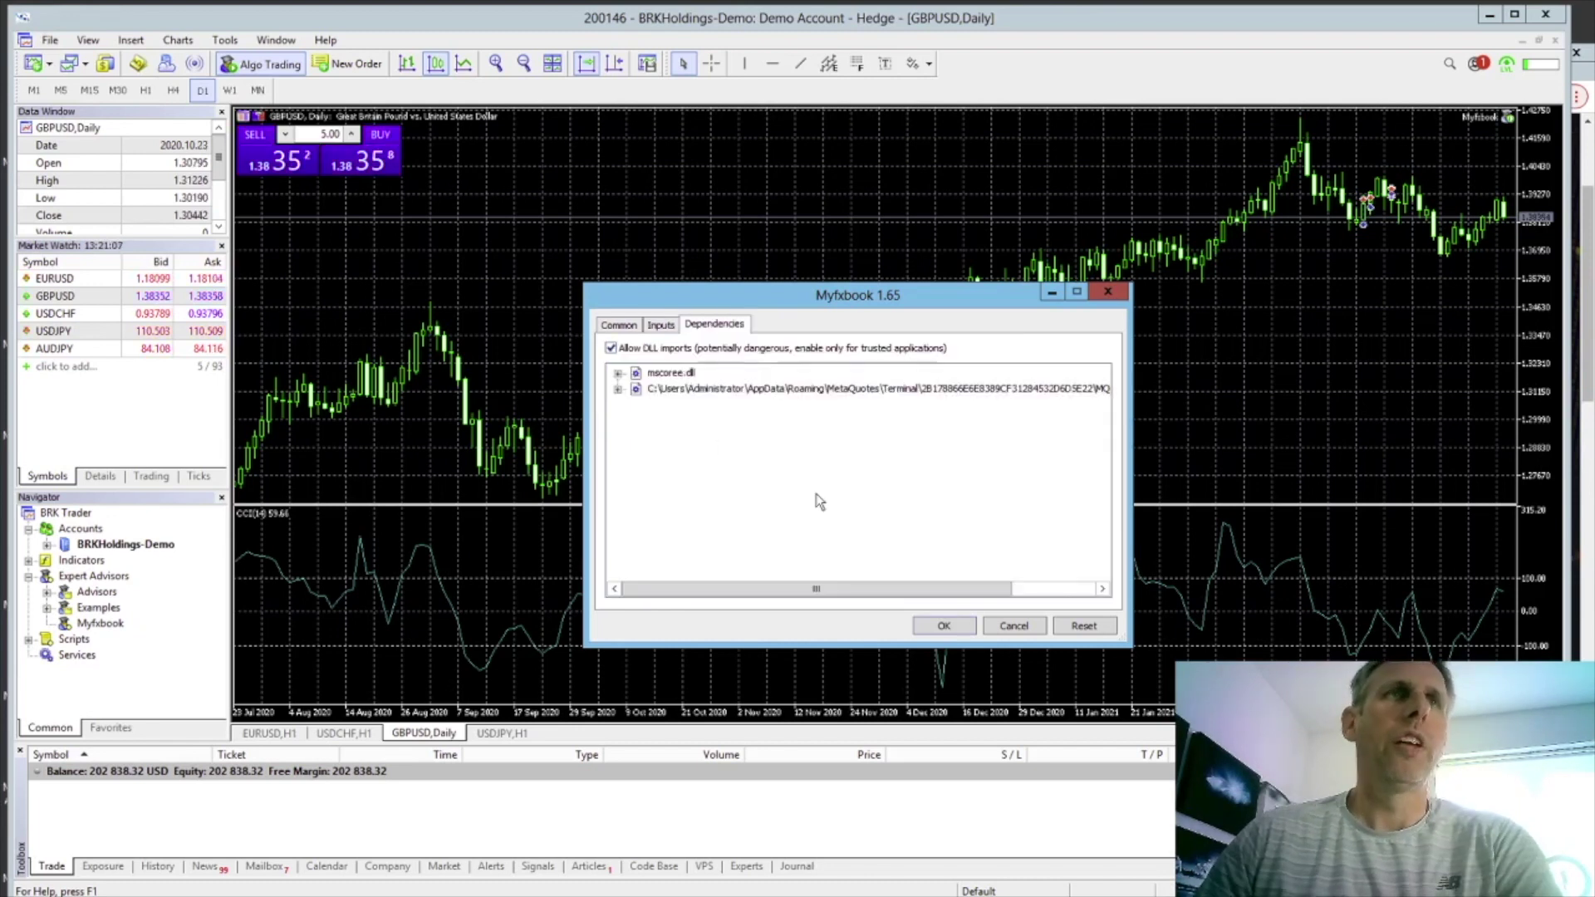
click(944, 627)
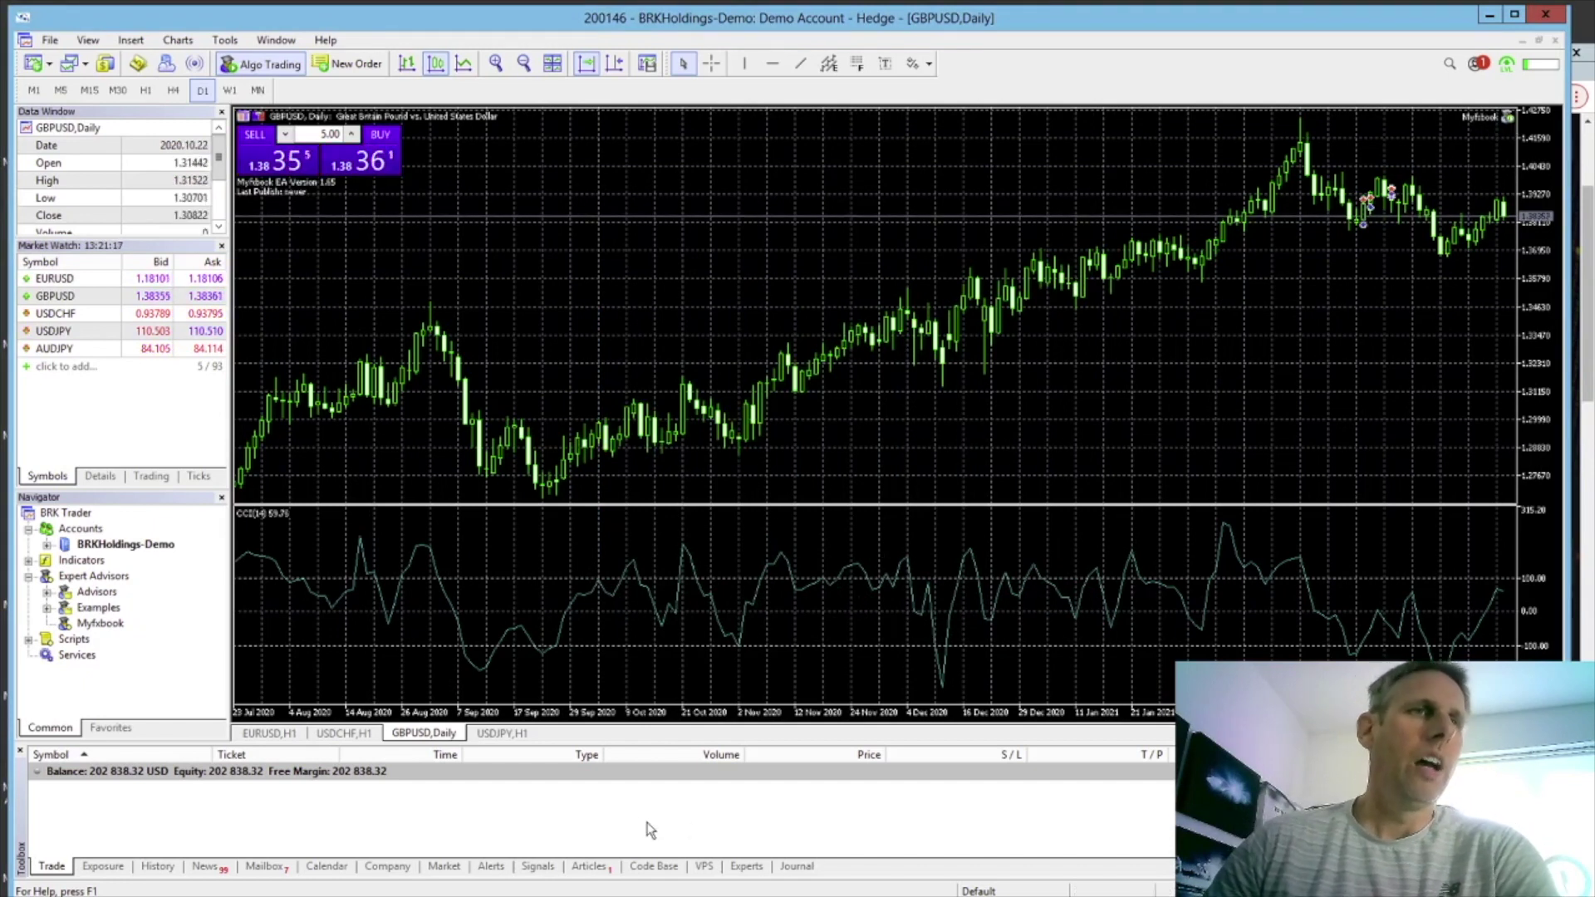
Confirm 'Statement uploaded successfully' in the Experts log, then return to the Myfxbook portfolio
click(747, 866)
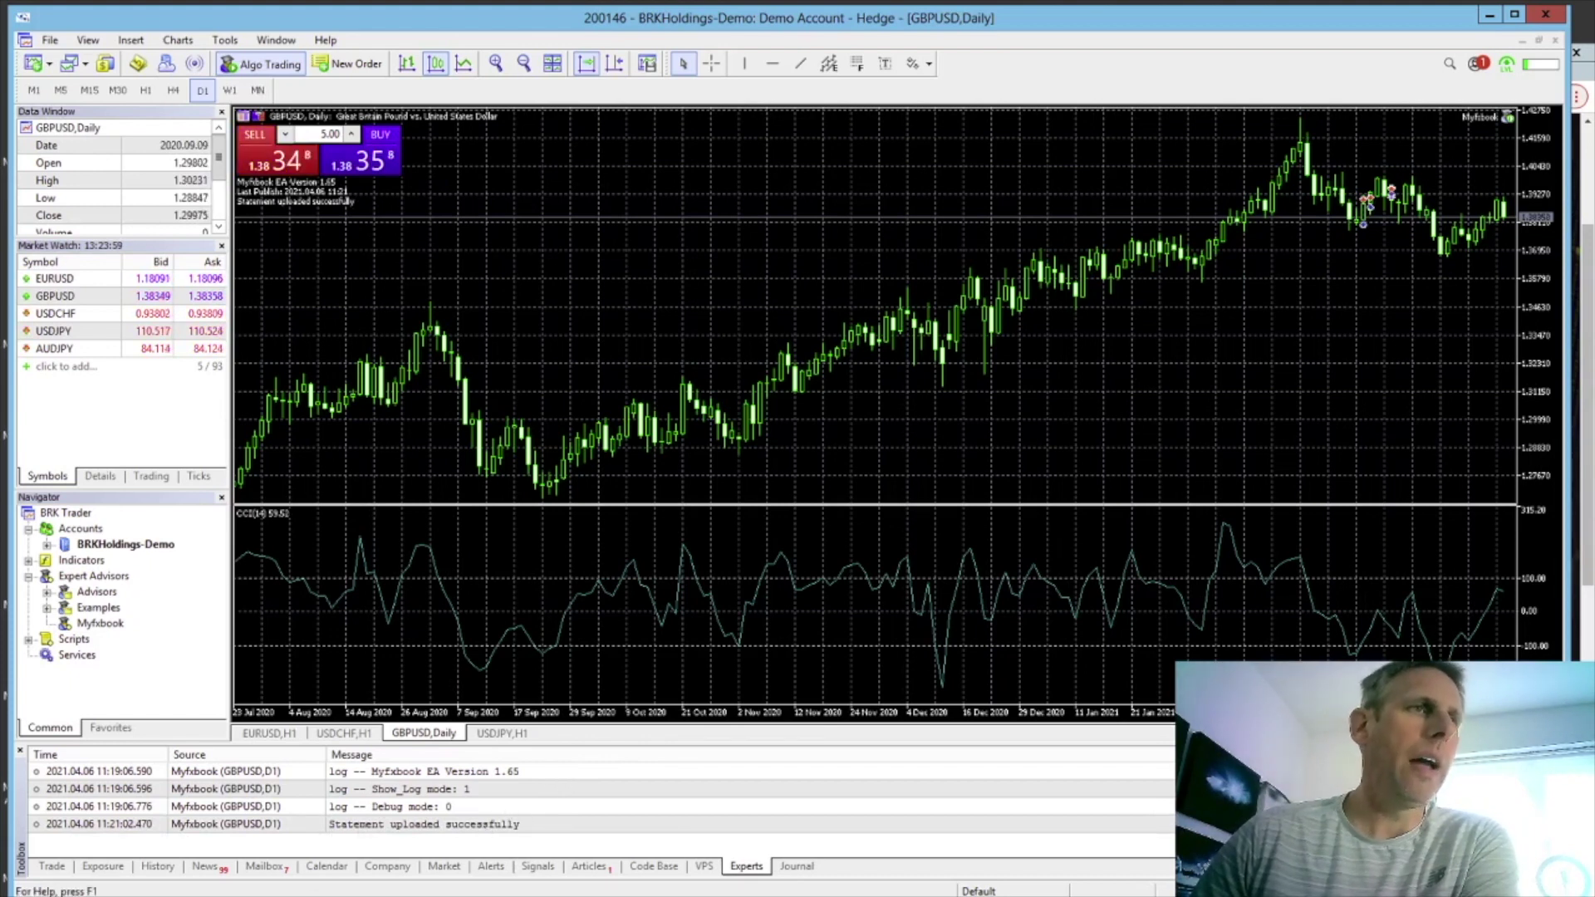
key(alt+Tab)
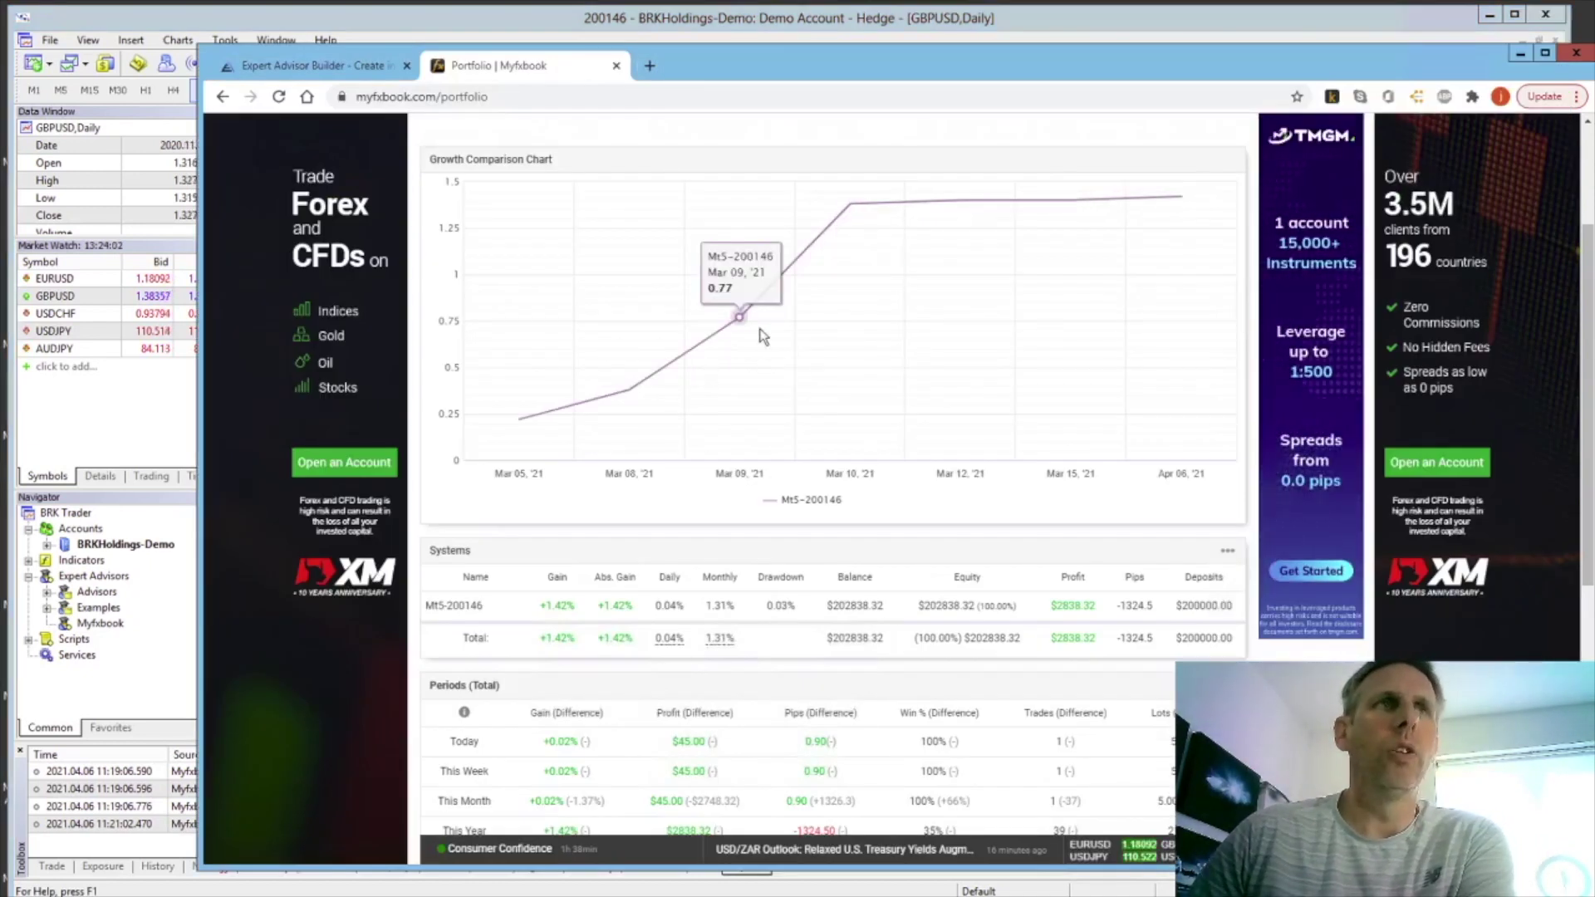
Open the demo account's page from the Systems table and scroll down to its advanced statistics
mouse_move(853, 282)
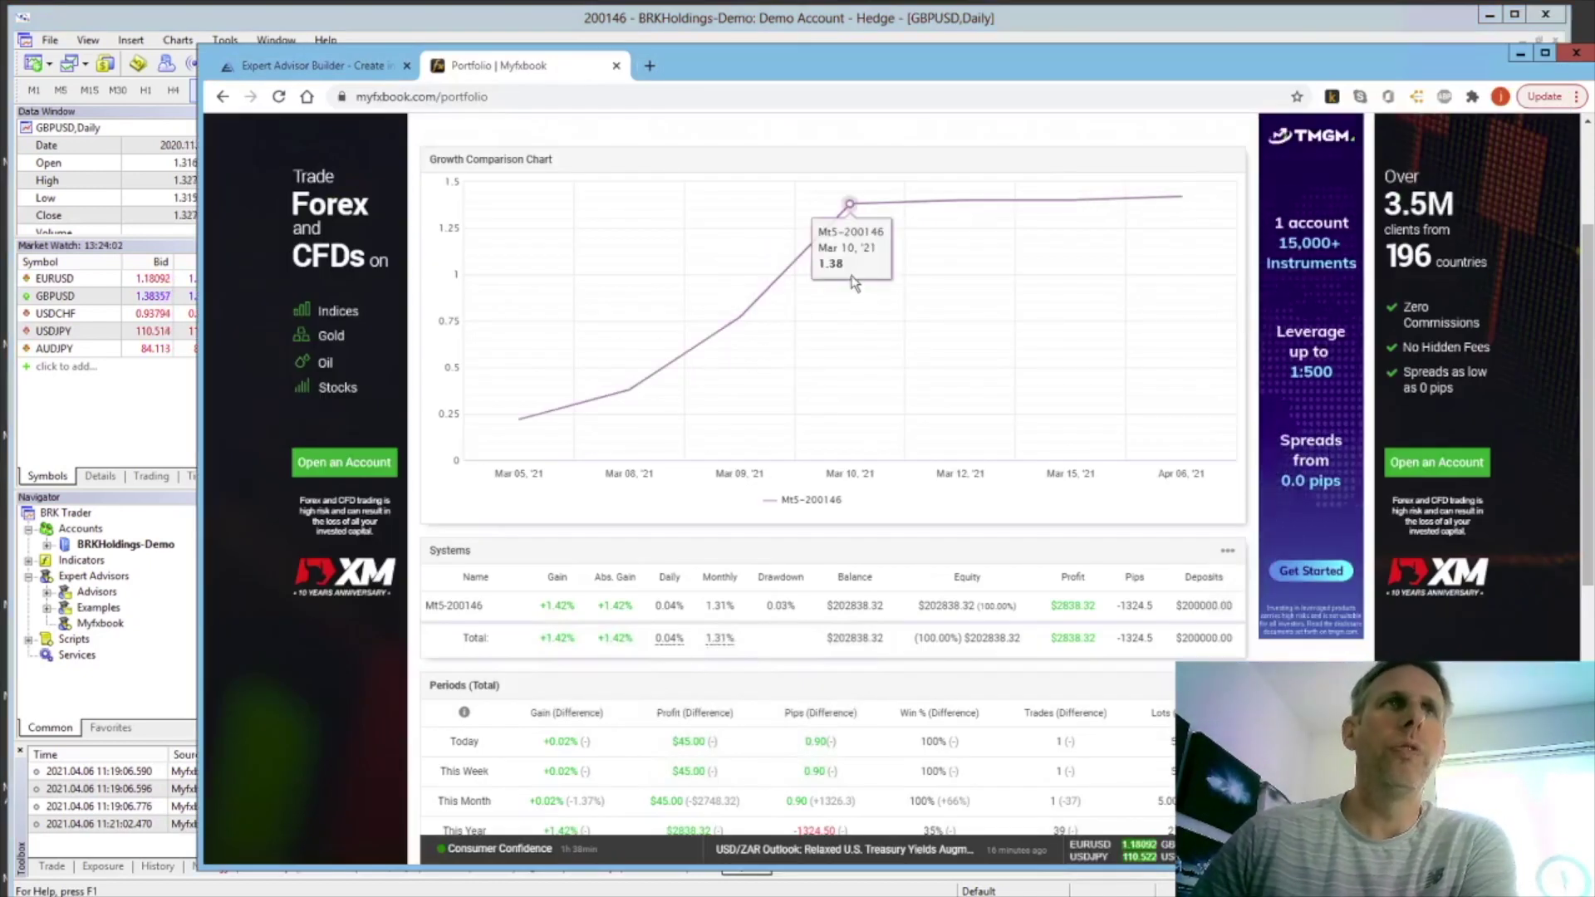
click(961, 353)
scroll(717, 383, down, 2)
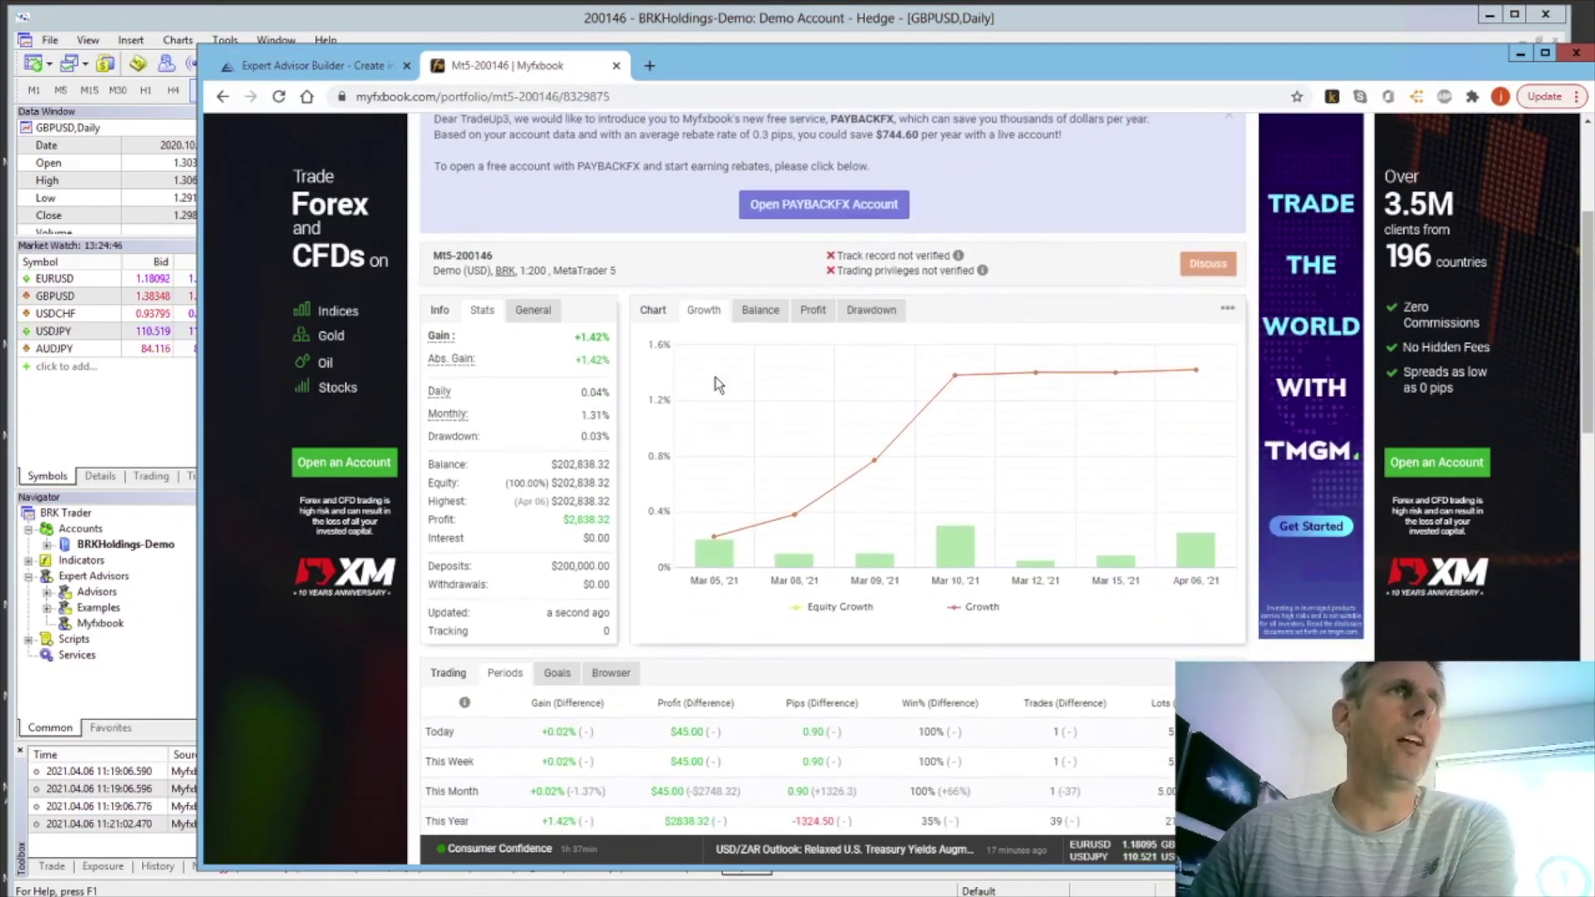
scroll(718, 384, down, 2)
scroll(718, 384, down, 2)
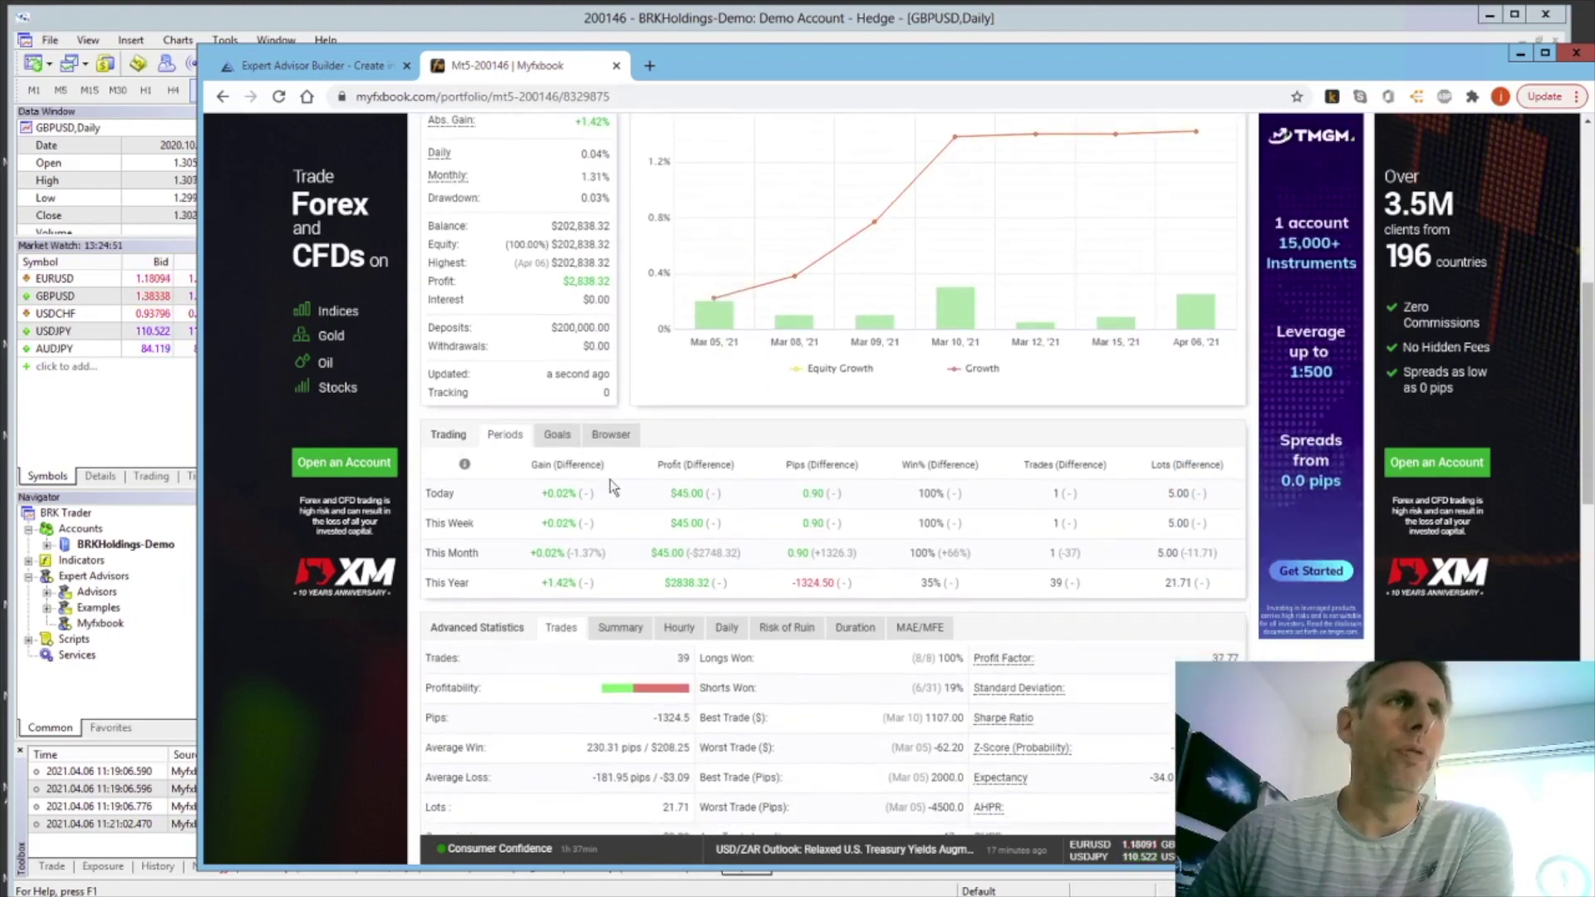
scroll(699, 519, down, 2)
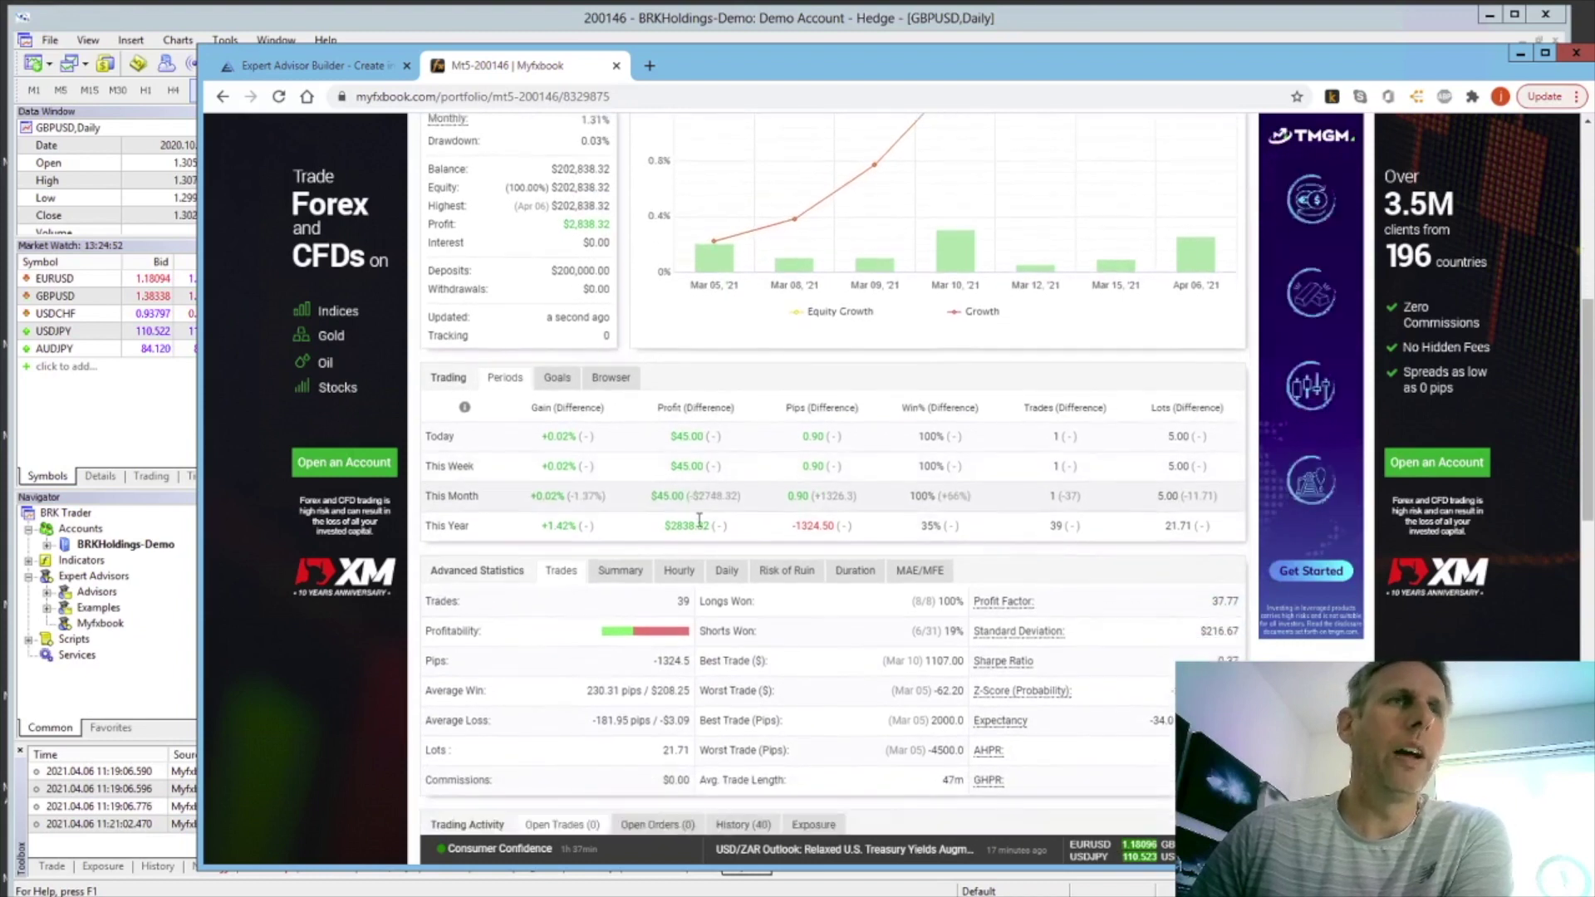
scroll(698, 525, down, 3)
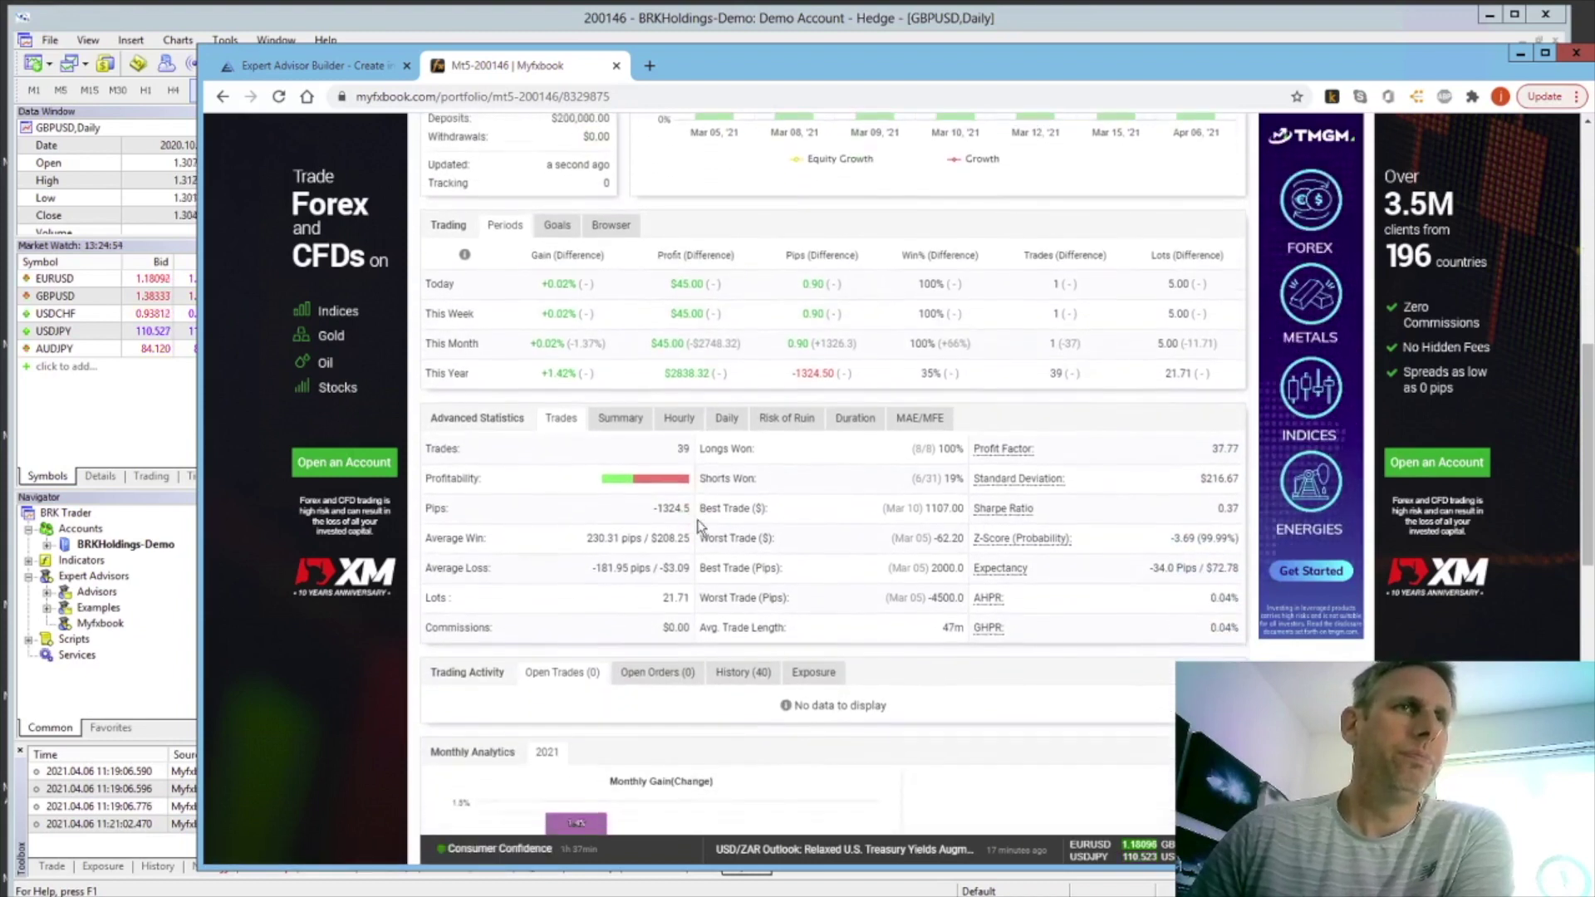